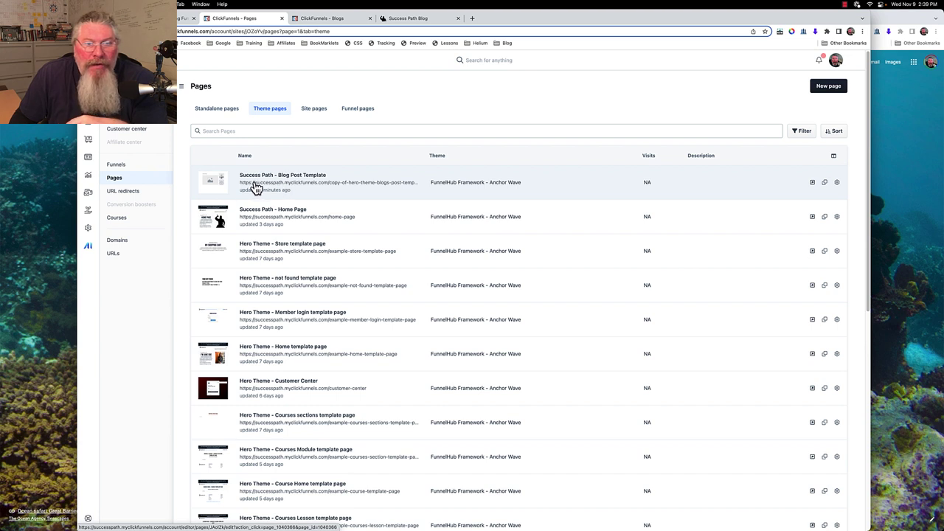
# - Open the site's Theme settings from the overview and expand the advanced template page settings
pyautogui.click(217, 110)
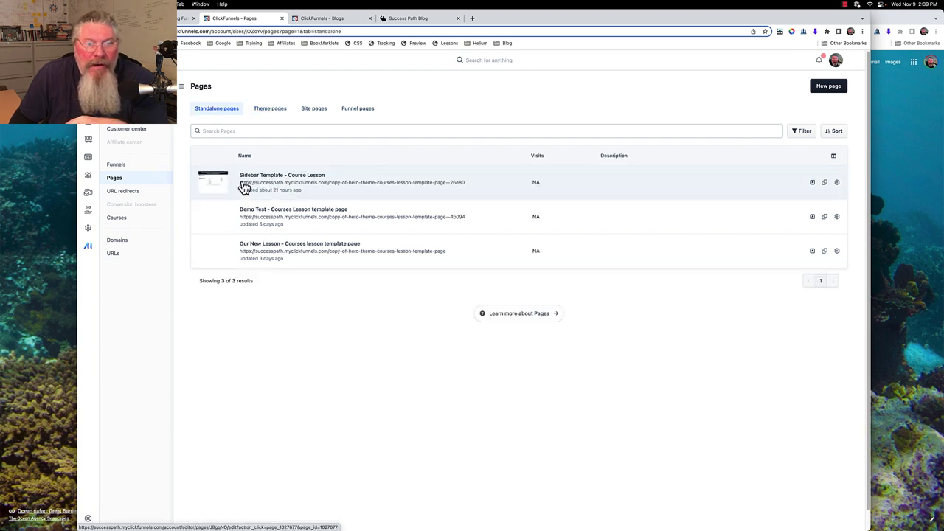
pyautogui.click(271, 110)
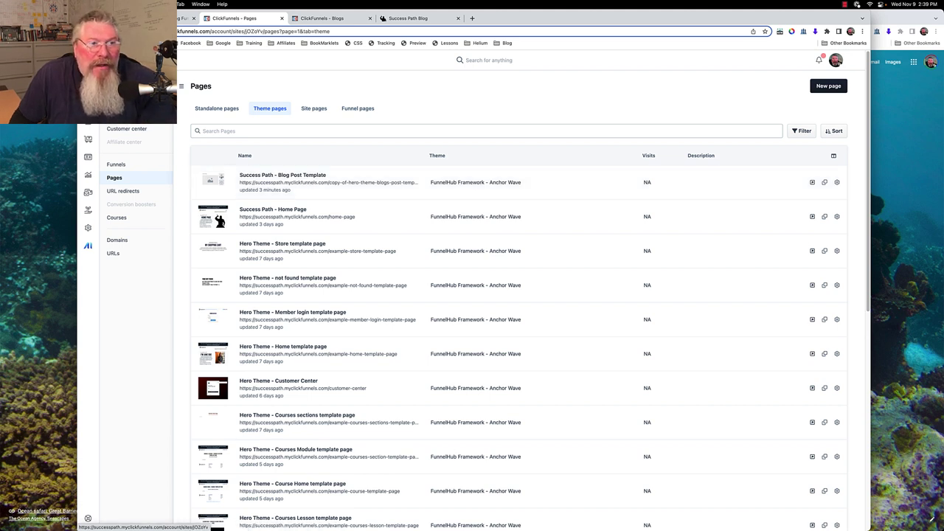
pyautogui.click(122, 115)
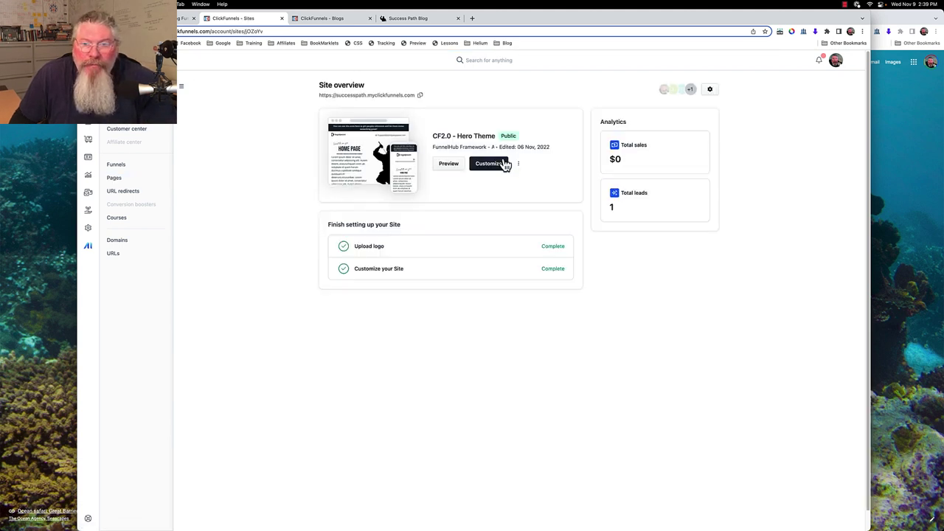
pyautogui.click(517, 166)
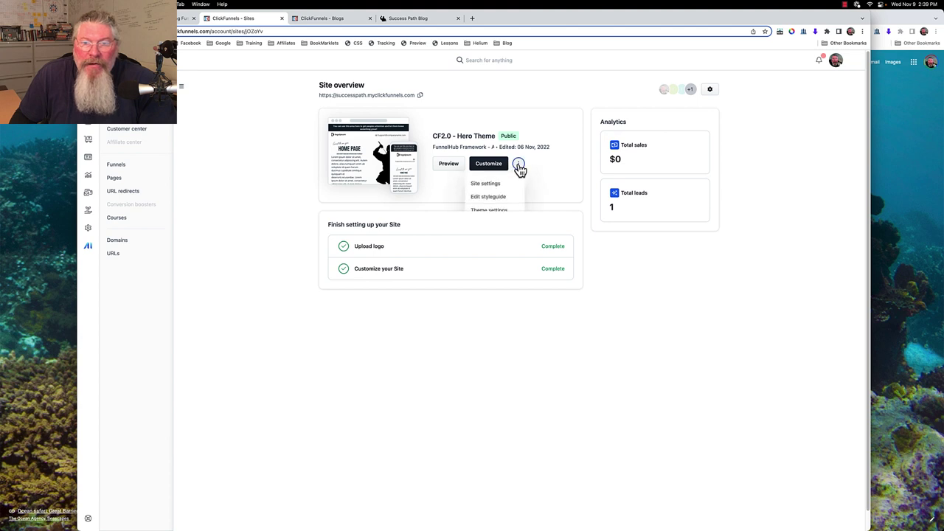
pyautogui.click(500, 214)
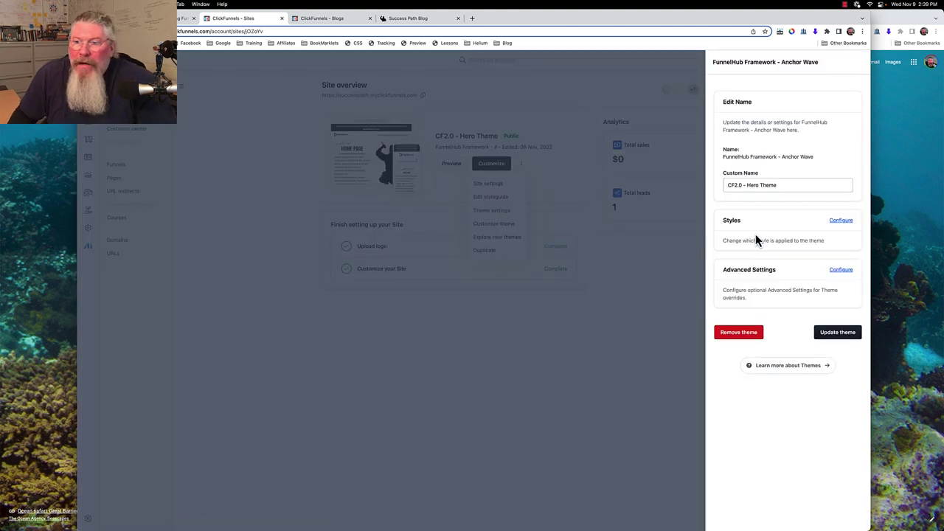
pyautogui.click(837, 270)
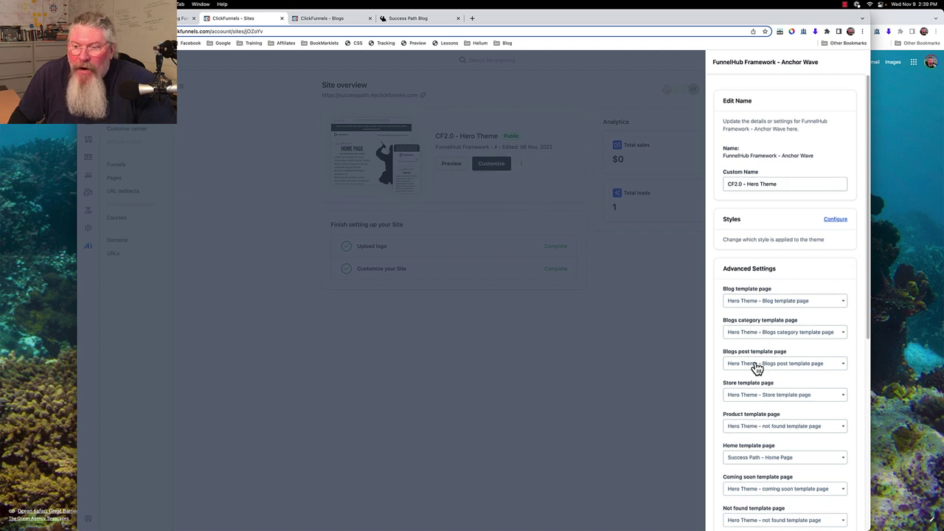
# - Set the blog post template page to Success Path - Blog Post Template and update the theme
pyautogui.scroll(-3, 766, 318)
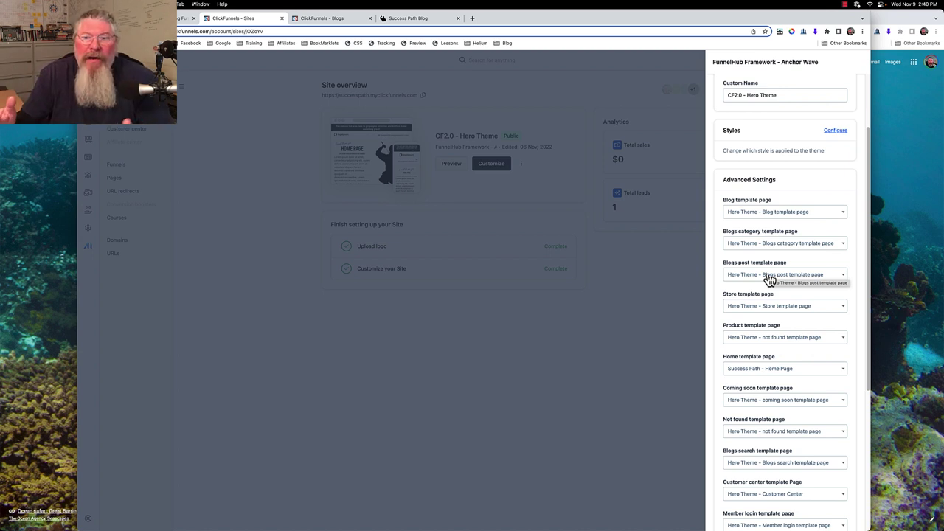
pyautogui.scroll(-5, 766, 277)
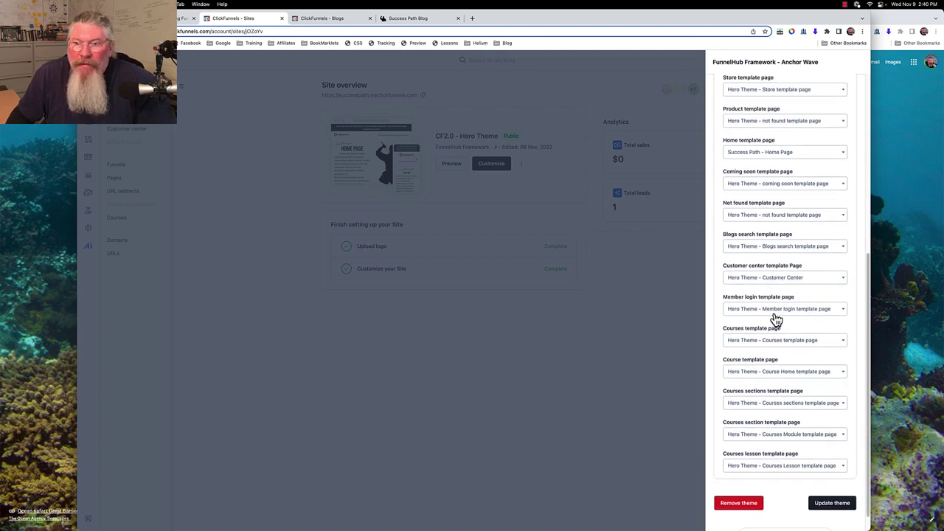
pyautogui.scroll(1, 774, 315)
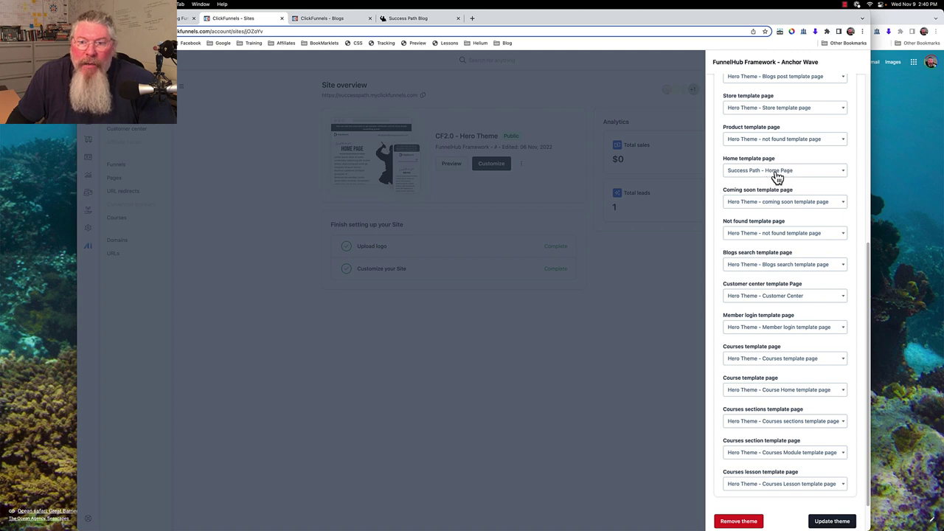
pyautogui.scroll(4, 775, 173)
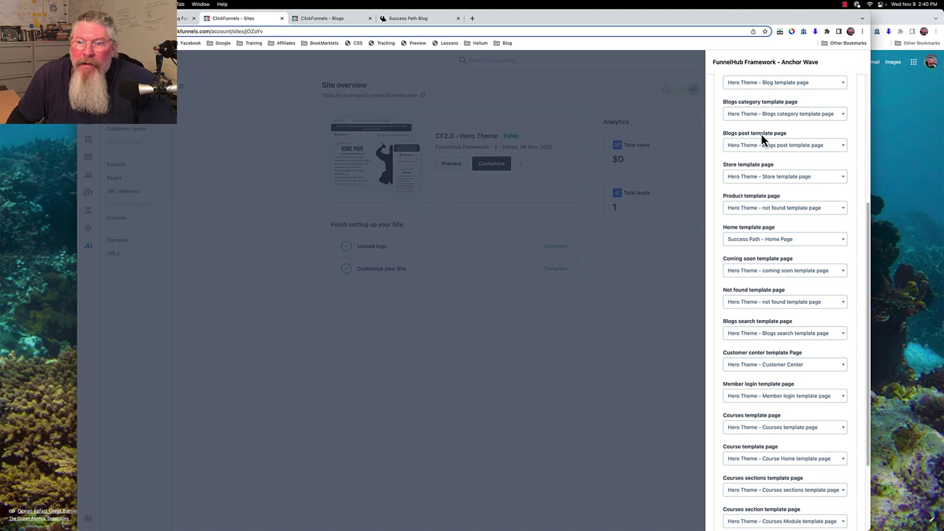
pyautogui.click(778, 151)
pyautogui.scroll(-5, 776, 199)
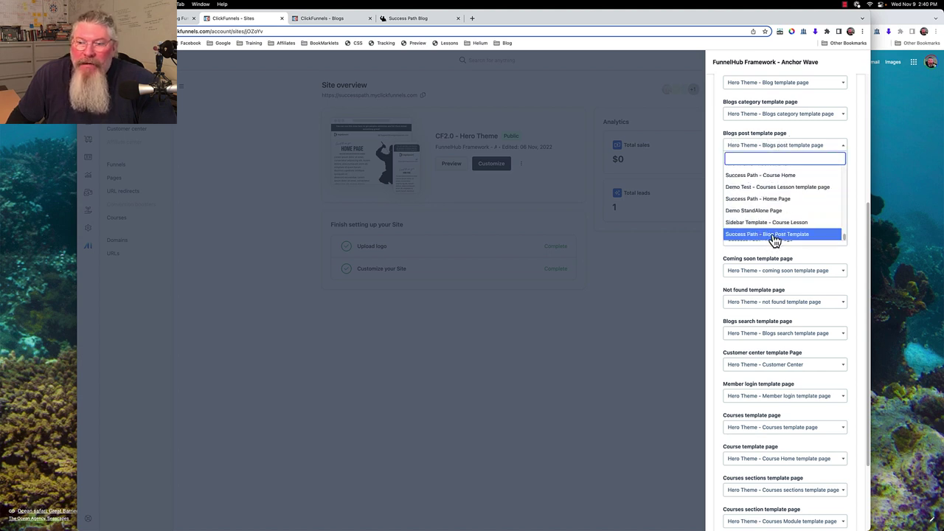
pyautogui.click(774, 236)
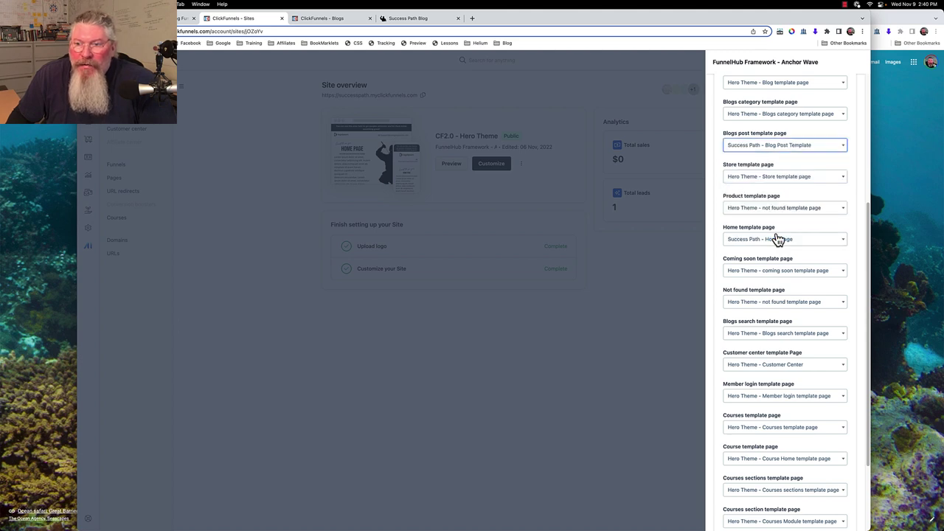
pyautogui.scroll(-3, 776, 236)
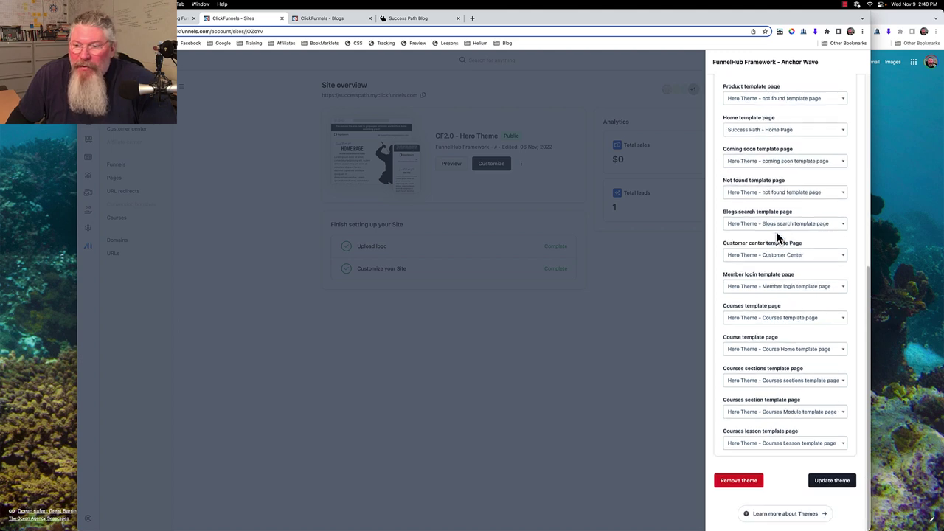
pyautogui.click(831, 482)
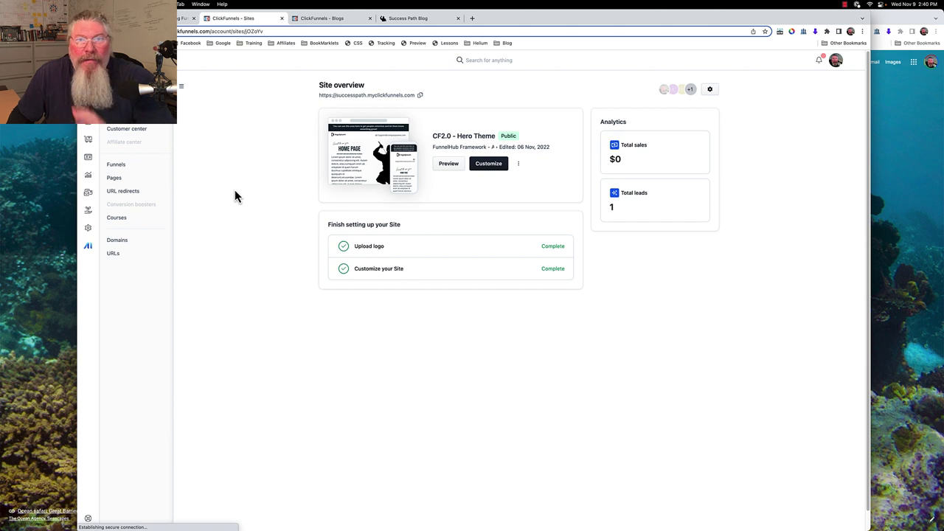
# - Open Success Path - Blog Post Template from the Theme pages list in the editor
pyautogui.click(115, 178)
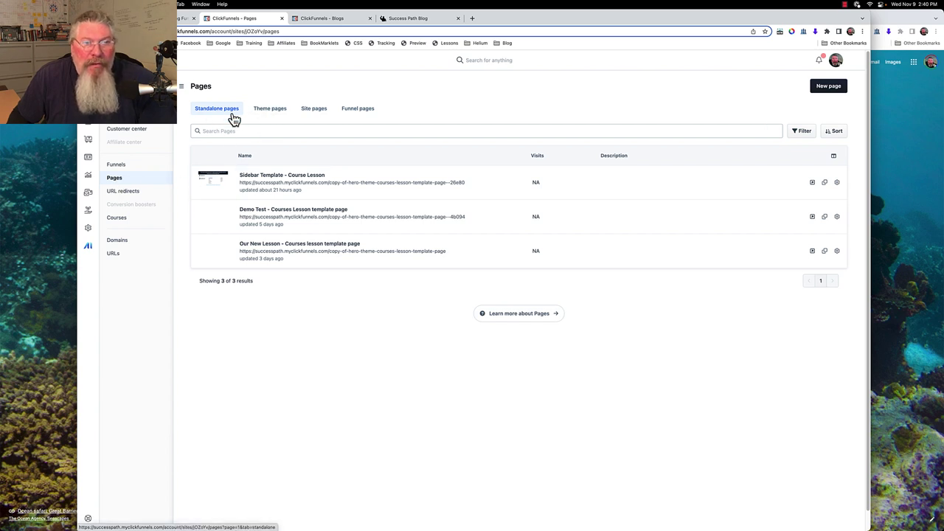
pyautogui.click(270, 117)
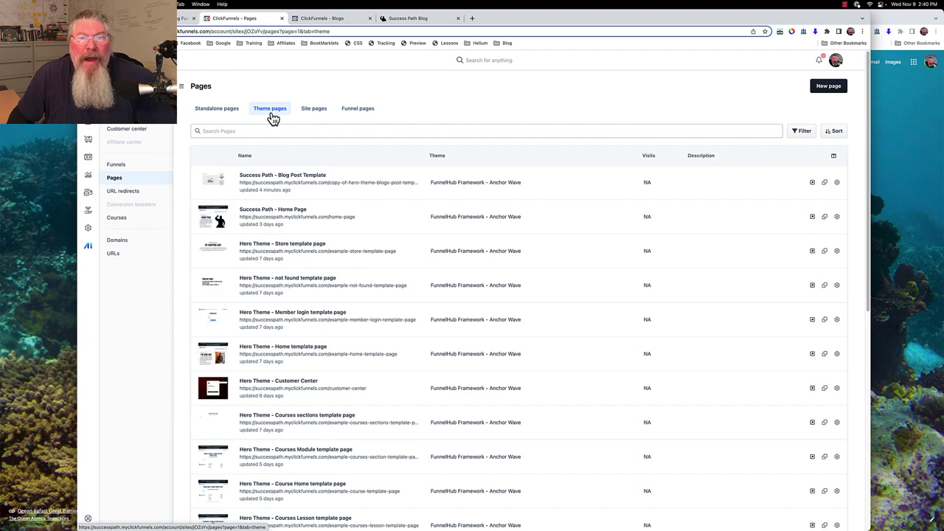
pyautogui.click(291, 182)
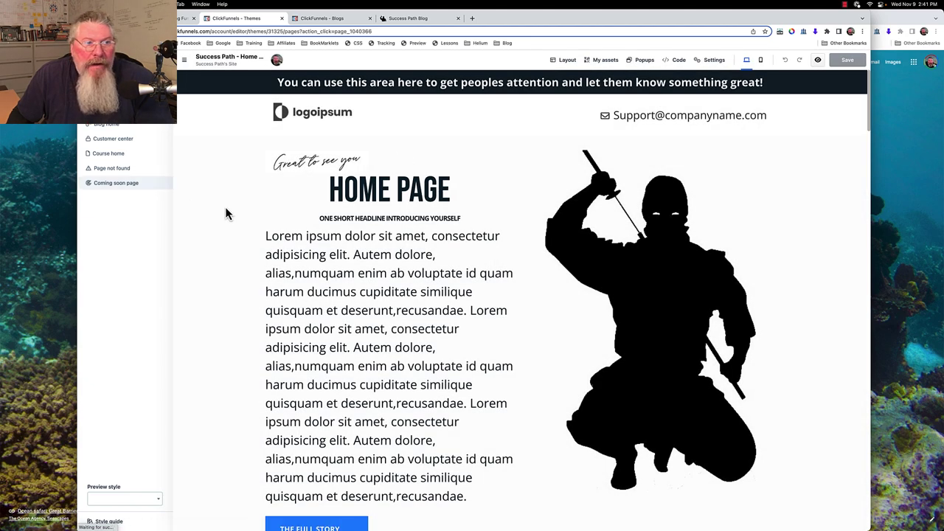
# - Expand Blog Home in the editor panel and view the Blog post template page
pyautogui.click(109, 127)
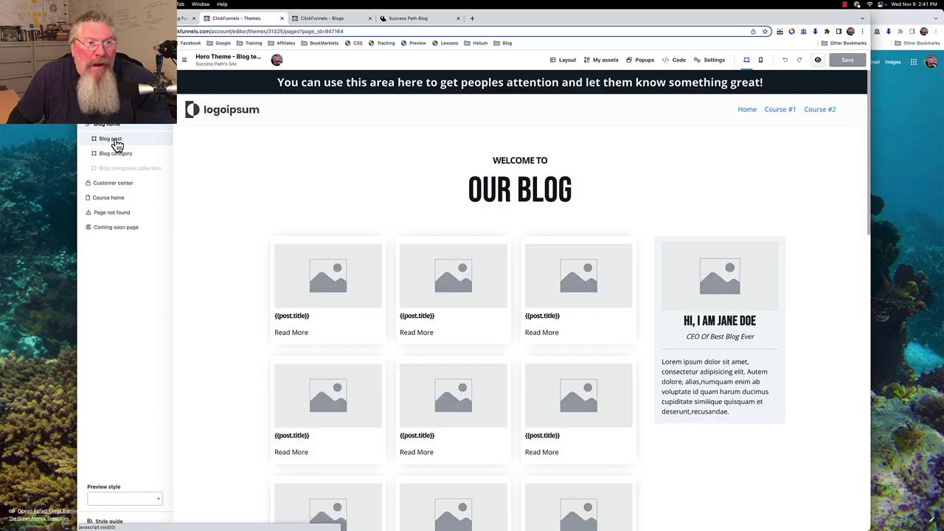
pyautogui.click(114, 141)
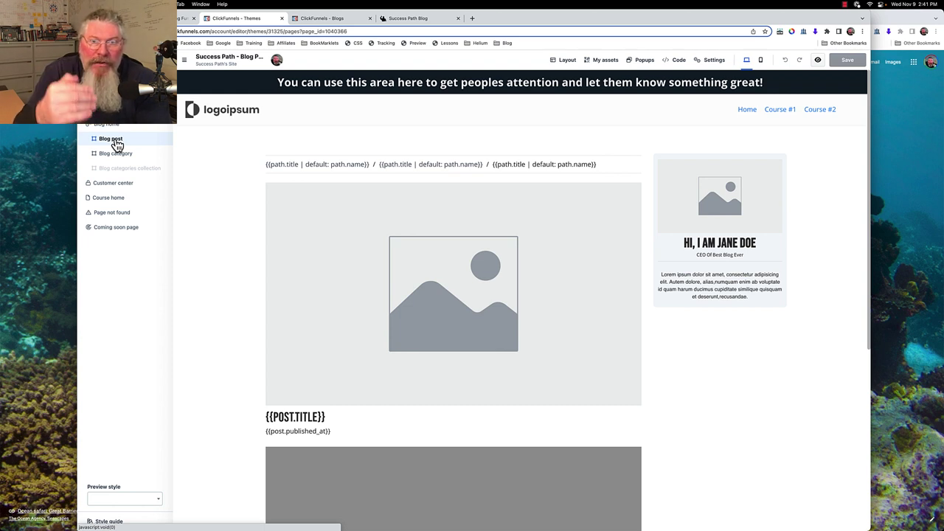
pyautogui.click(116, 142)
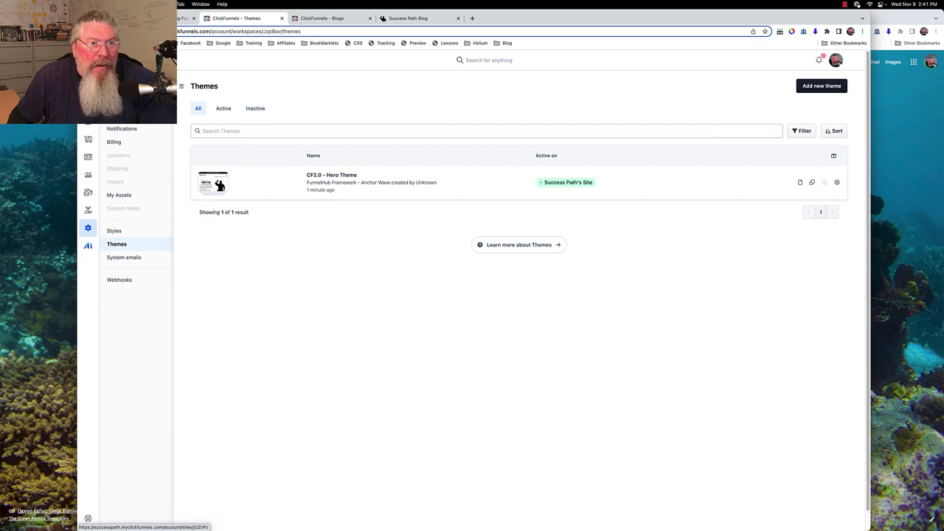
# - Edit Another example article and bring up its template page choices under Advanced settings
pyautogui.click(107, 111)
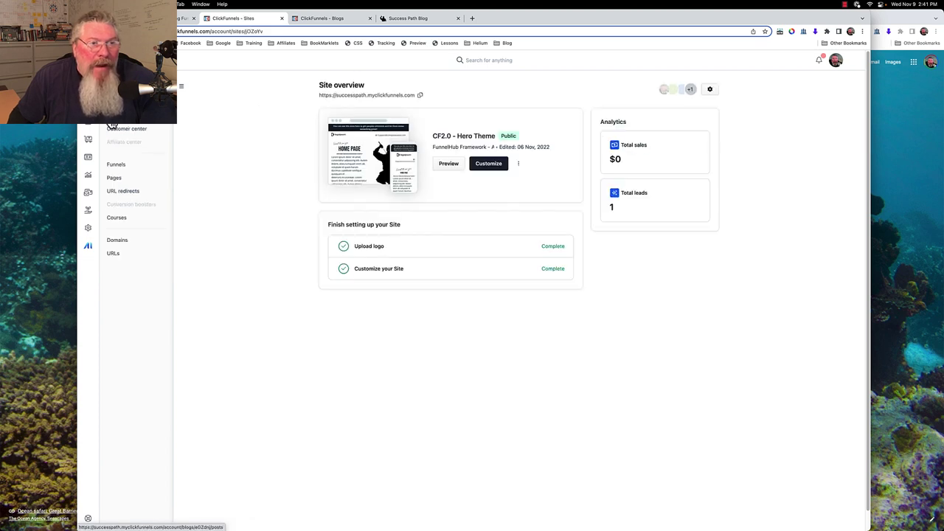
pyautogui.click(111, 125)
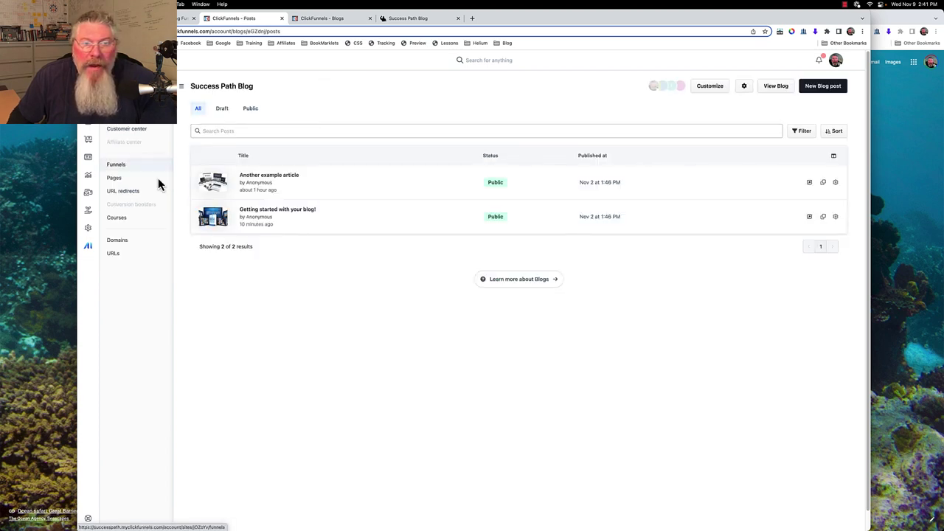
pyautogui.click(836, 184)
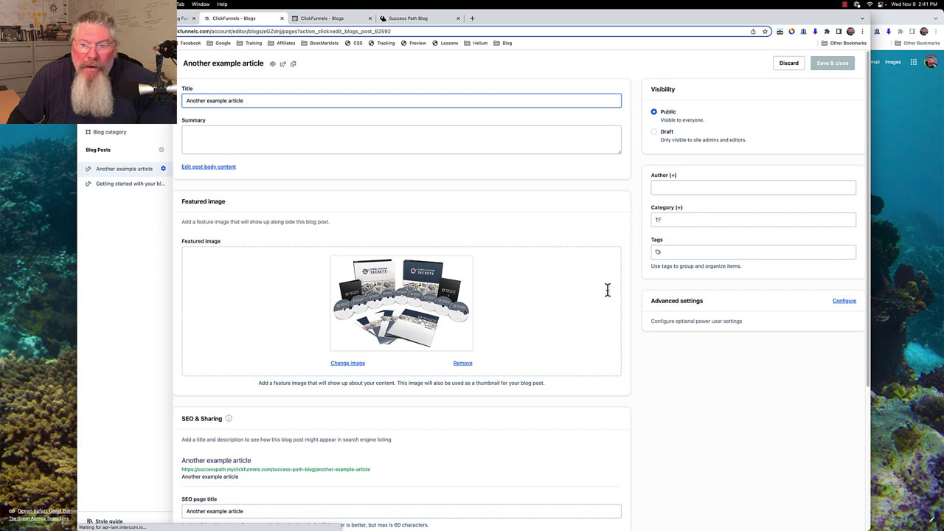
pyautogui.click(845, 303)
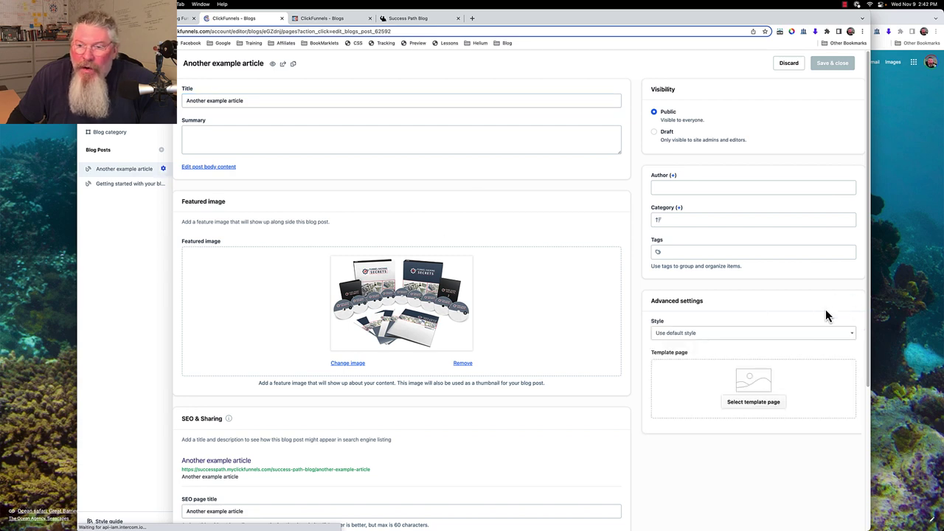
pyautogui.click(745, 403)
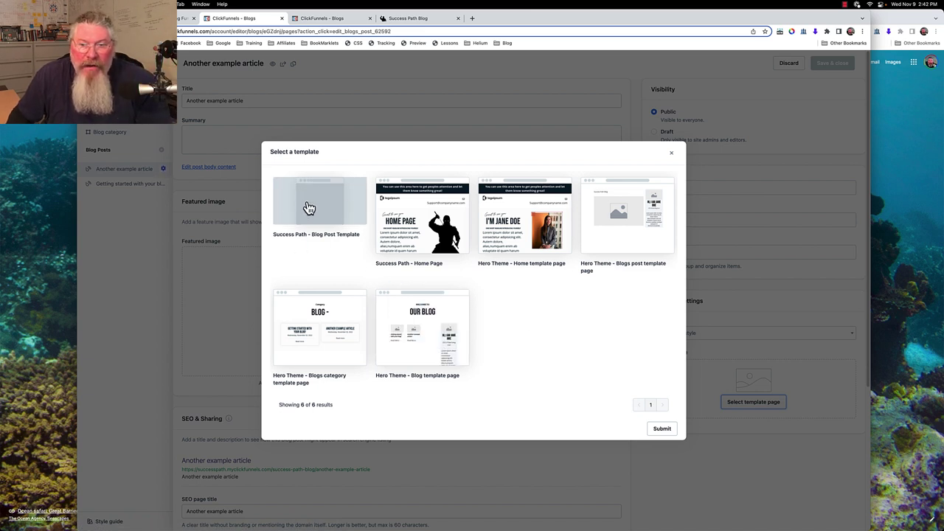
# - Submit 'Hero Theme - Blogs post template page' for Another example article, then return to Posts
pyautogui.click(627, 219)
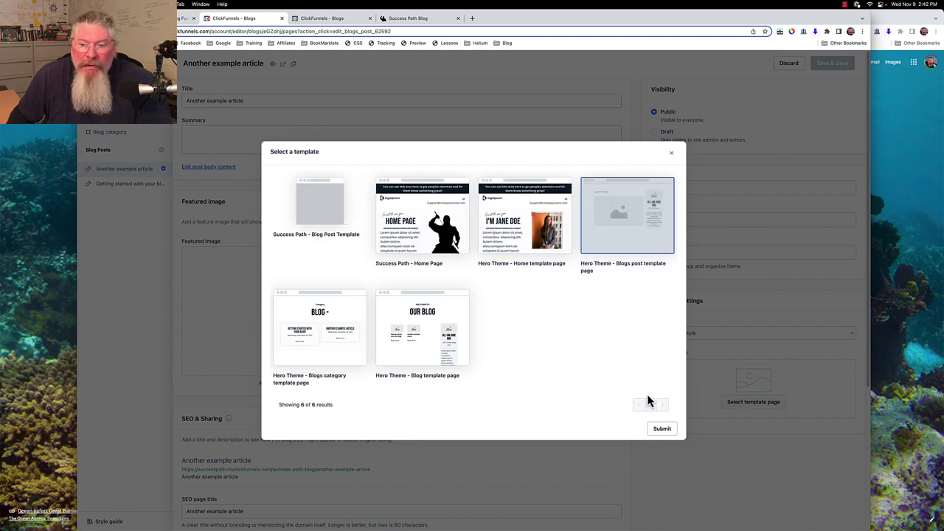
pyautogui.click(661, 429)
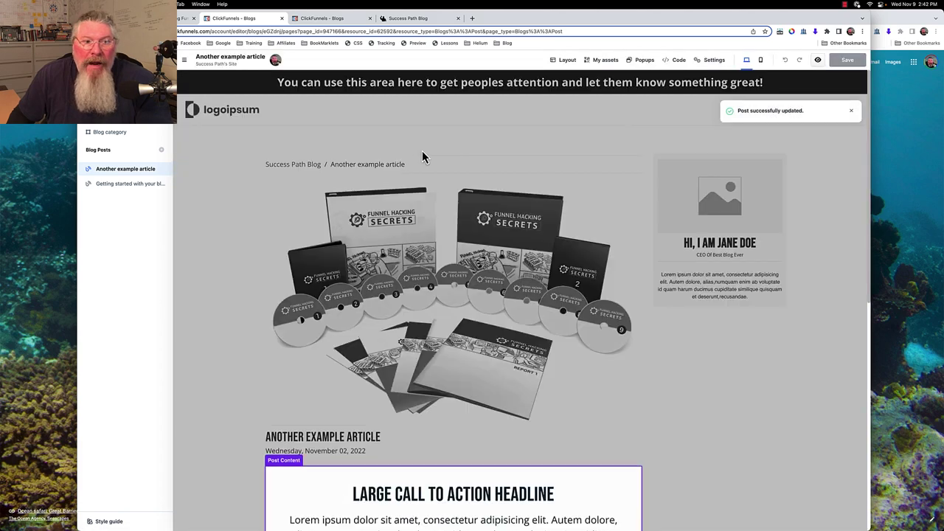
pyautogui.click(123, 187)
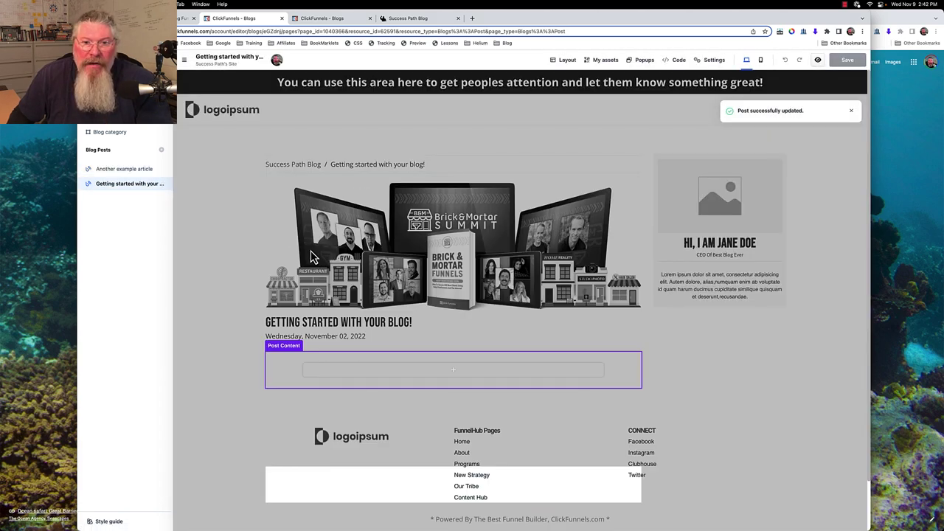
pyautogui.click(120, 173)
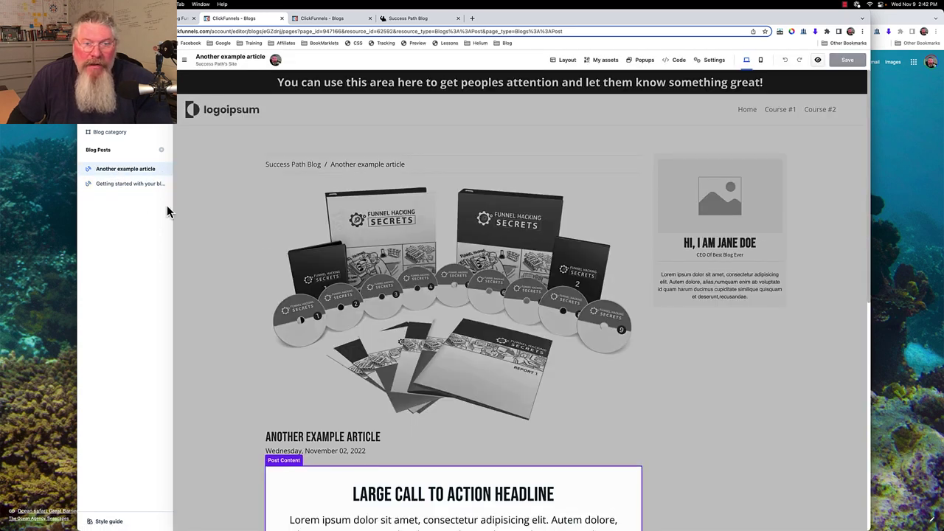
pyautogui.click(121, 186)
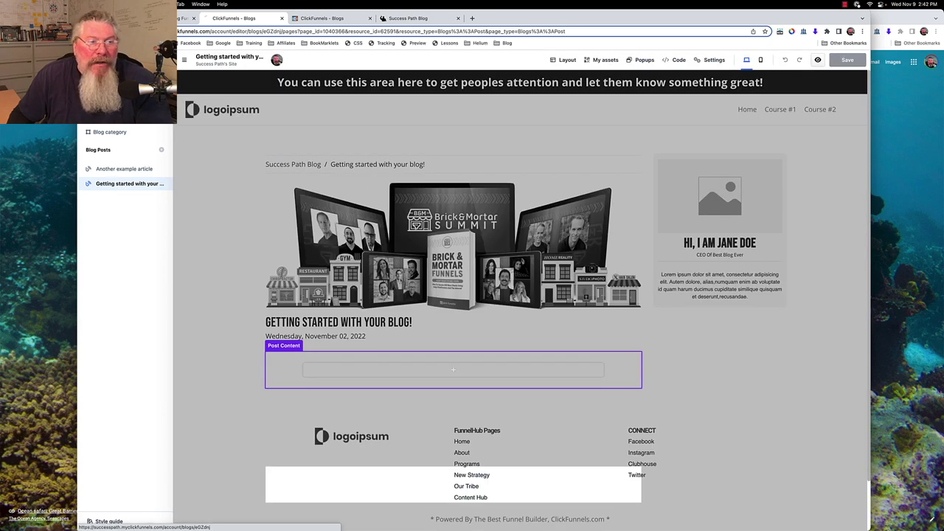
pyautogui.click(89, 520)
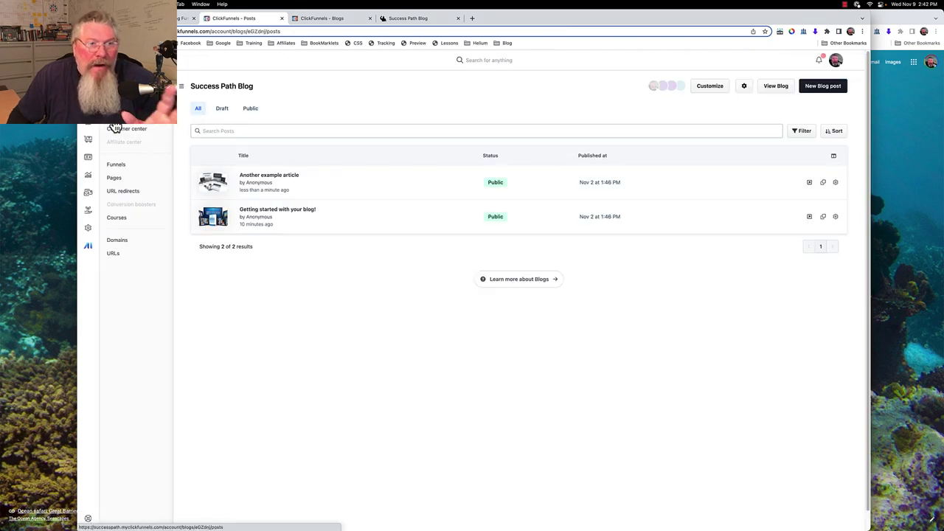
# - Load Success Path - Blog Post Template from Pages > Theme pages into the editor
pyautogui.click(123, 184)
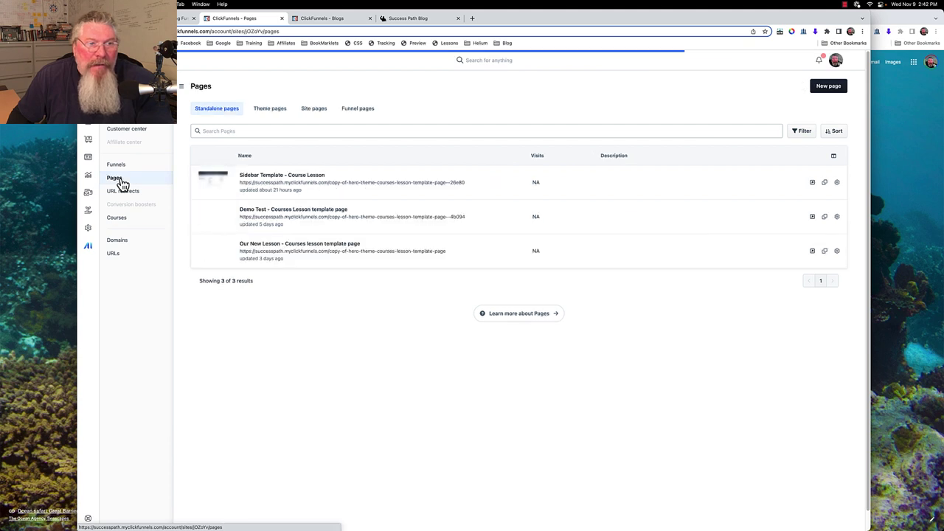
pyautogui.click(270, 109)
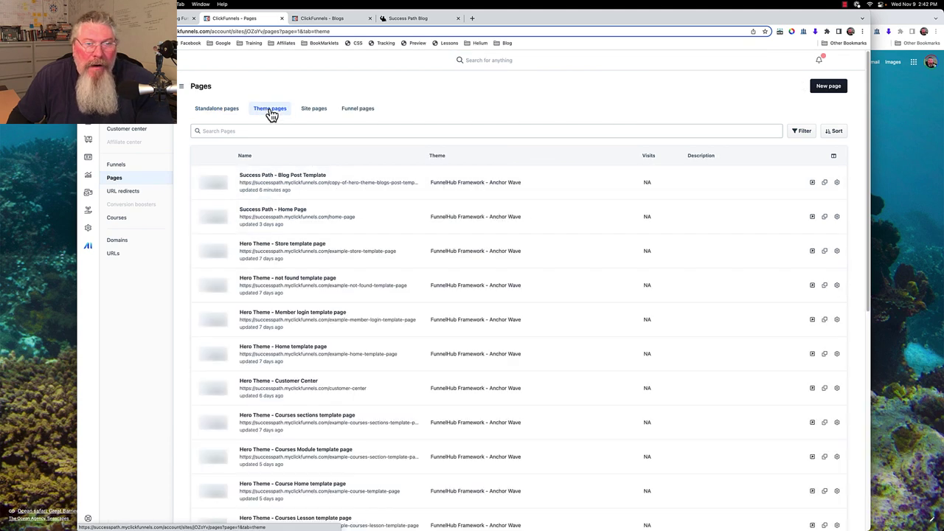
pyautogui.click(271, 181)
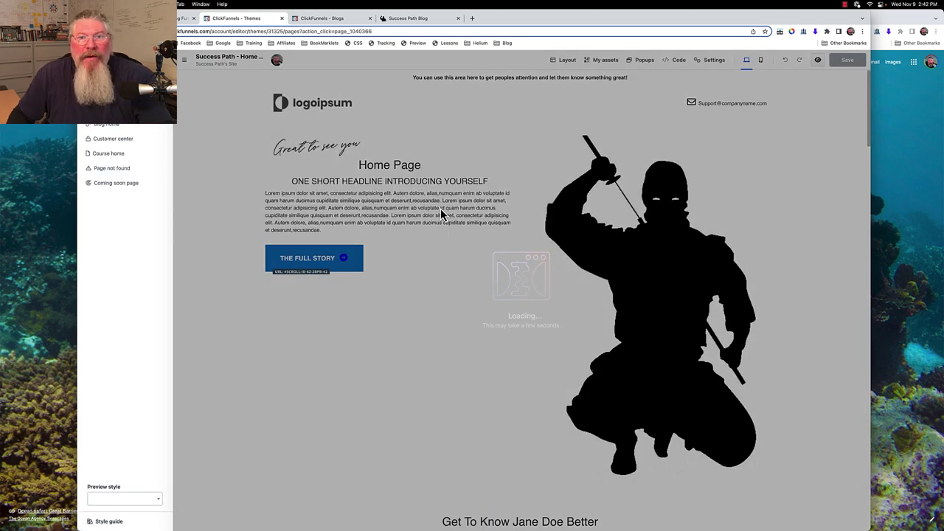
pyautogui.click(115, 140)
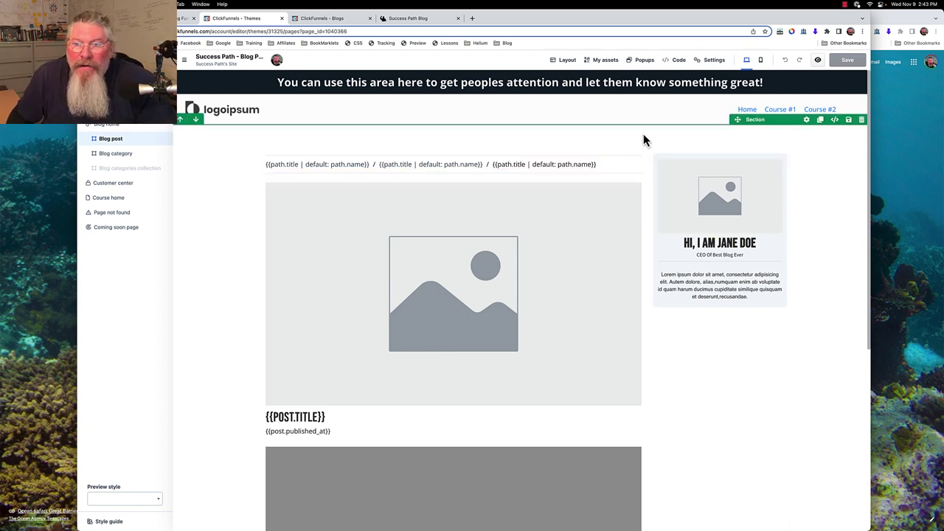
# - Add a Dynamic Slots Content Body section below the post content
pyautogui.scroll(-5, 641, 144)
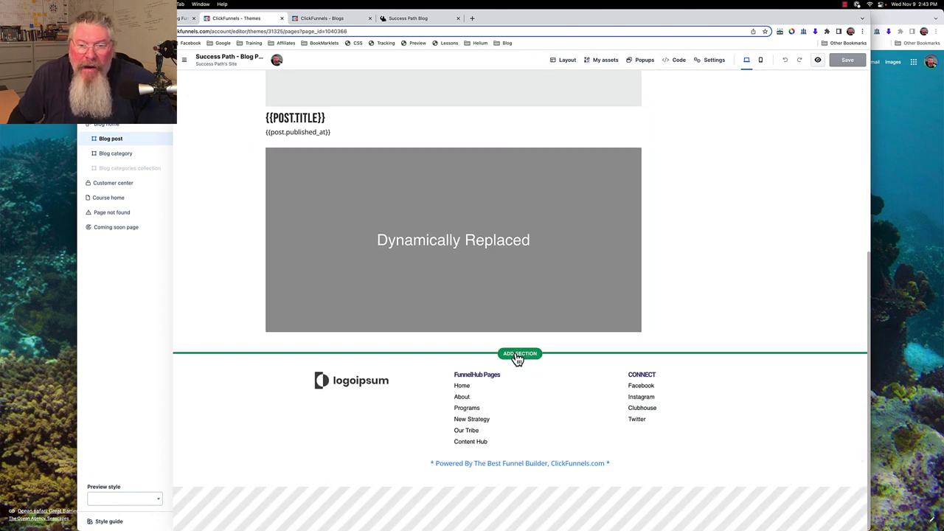
pyautogui.click(515, 353)
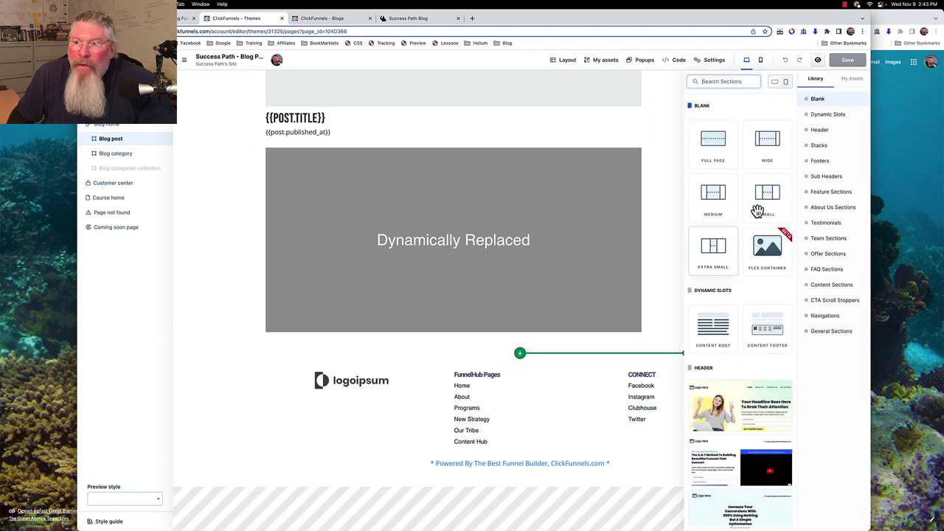
pyautogui.click(828, 115)
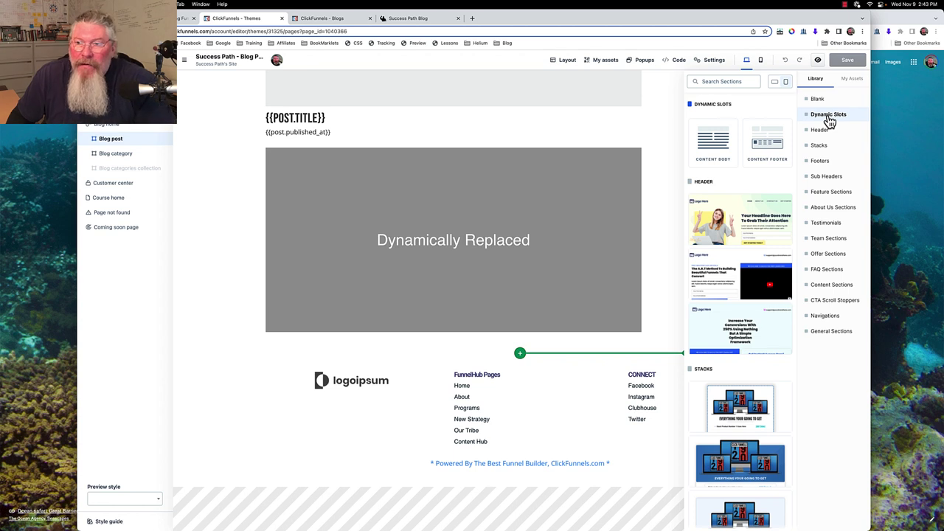
pyautogui.click(707, 141)
pyautogui.click(616, 377)
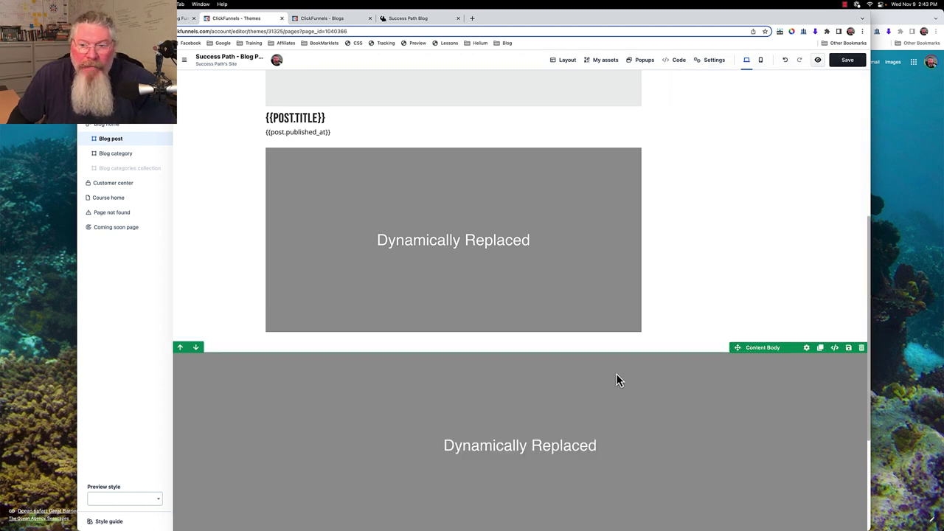
# - Delete the section holding the post title and image
pyautogui.scroll(-5, 851, 386)
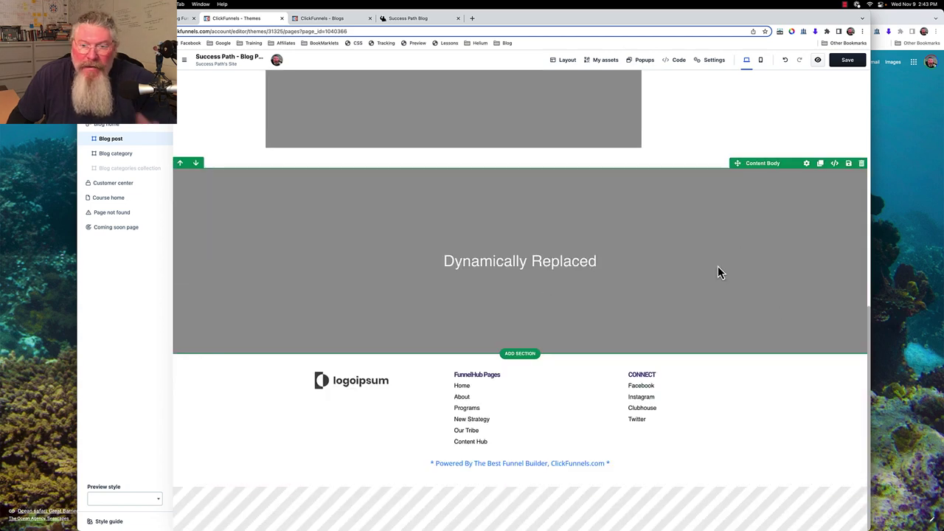
pyautogui.scroll(10, 727, 269)
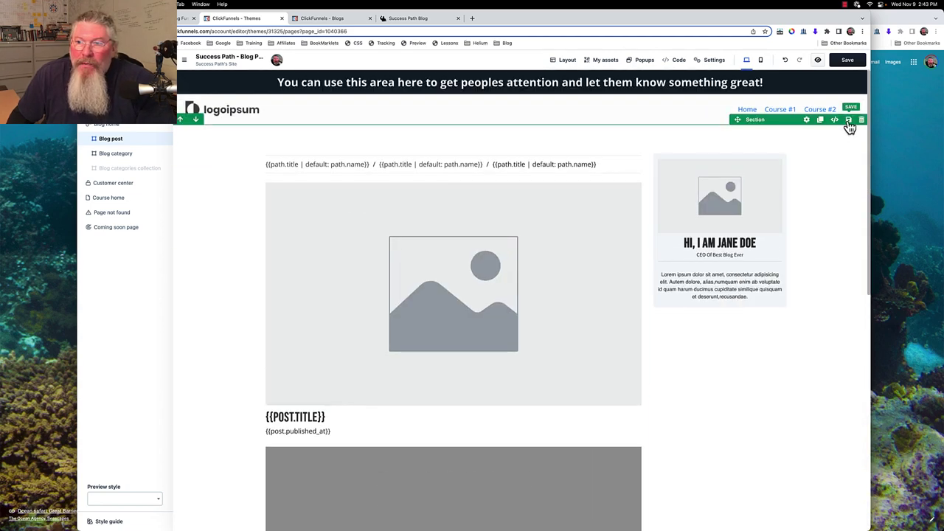
pyautogui.click(861, 119)
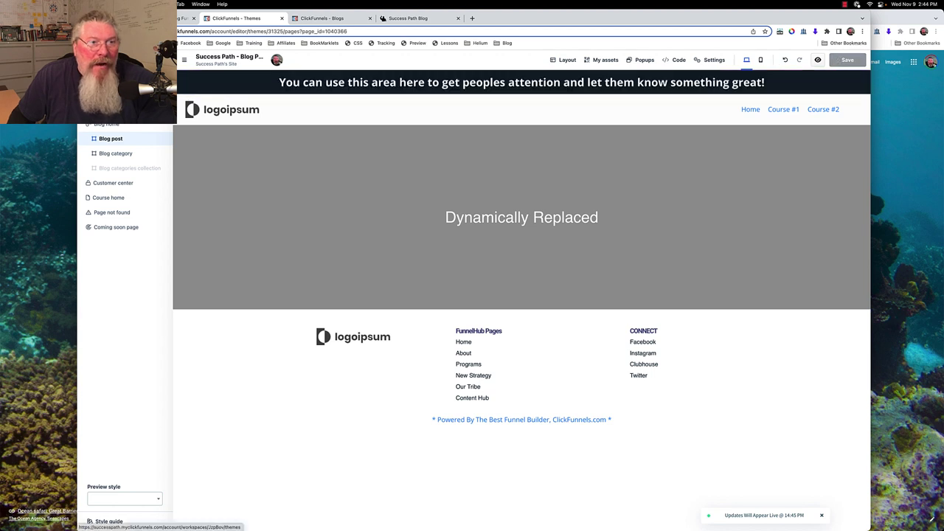
# - Go from Themes through the site overview to Success Path Blog and open 'Getting started with your blog!'
pyautogui.click(96, 66)
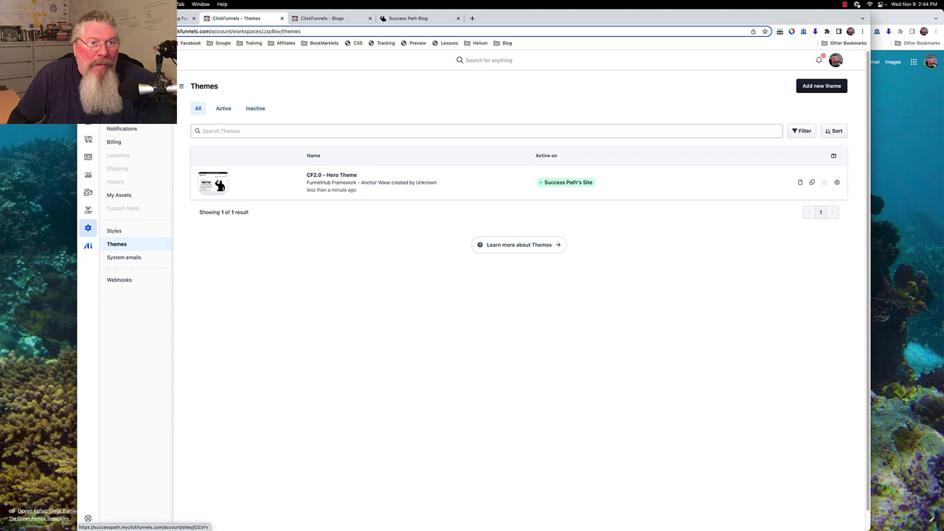
pyautogui.click(111, 107)
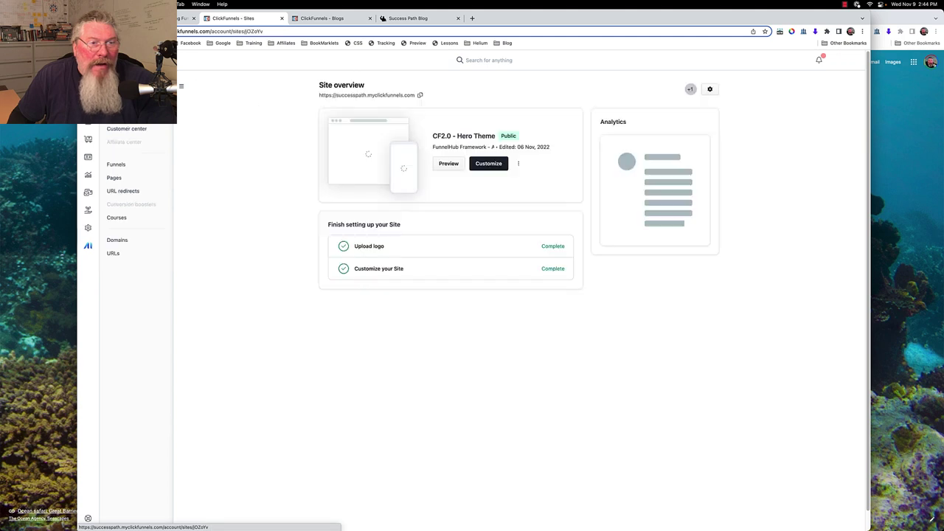
pyautogui.click(115, 127)
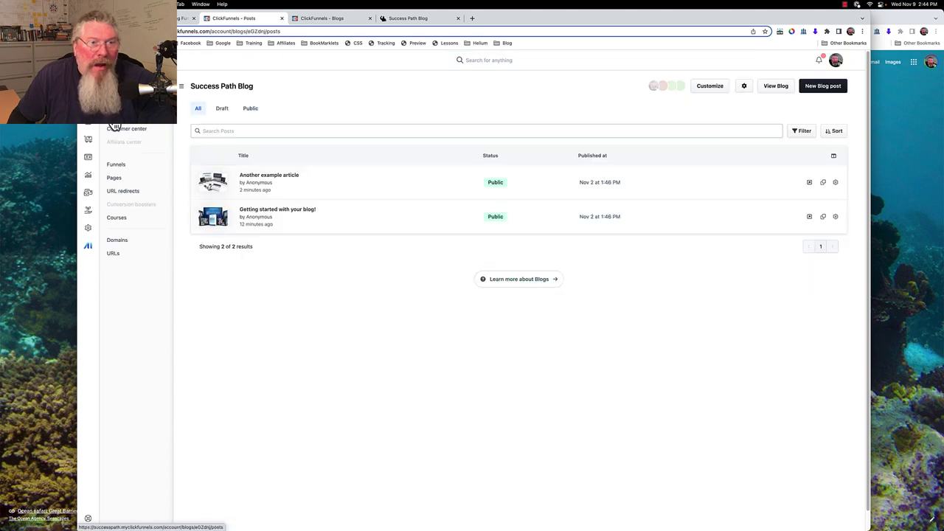
pyautogui.click(267, 214)
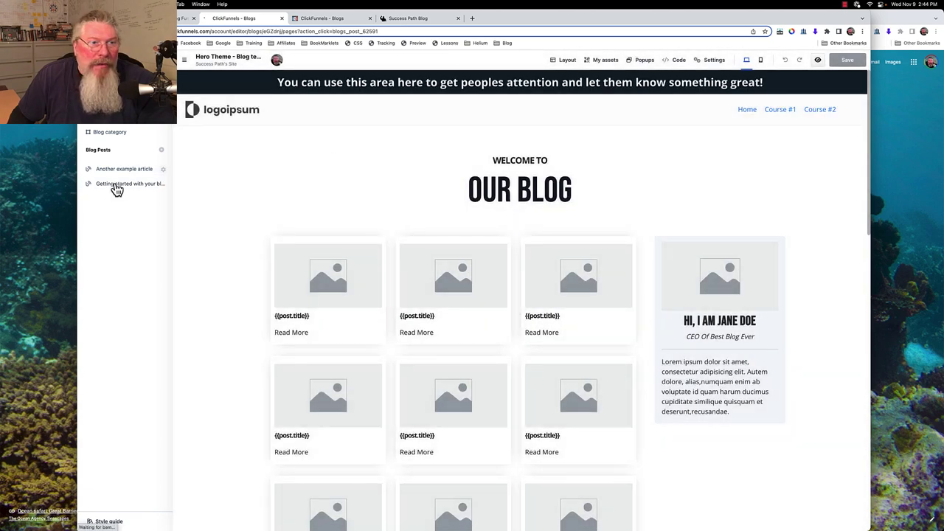
pyautogui.click(116, 186)
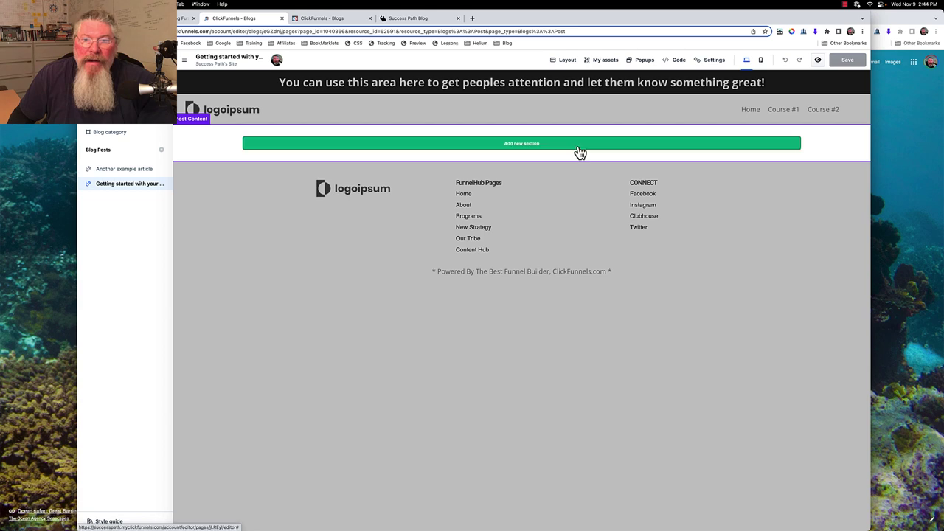
# - Switch between the two blog posts in the sidebar, ending on 'Getting started with your blog!'
pyautogui.click(118, 171)
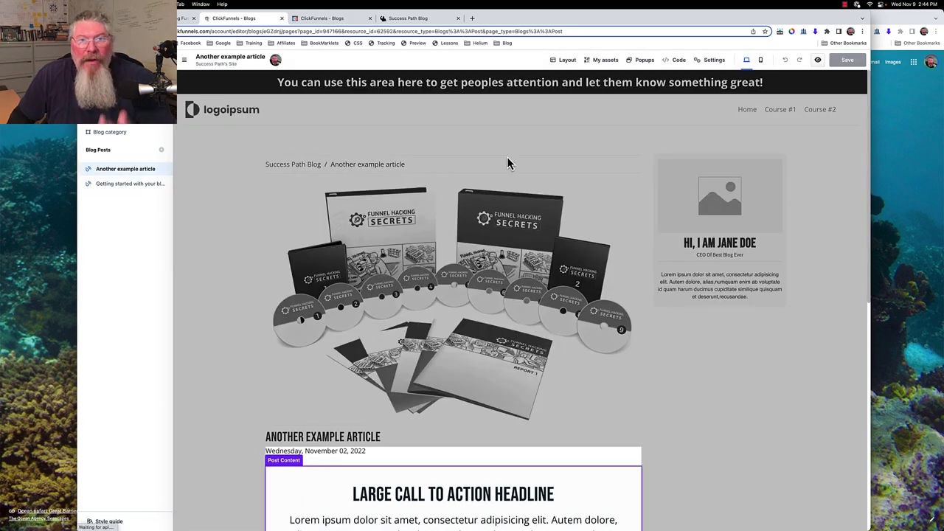
pyautogui.click(130, 186)
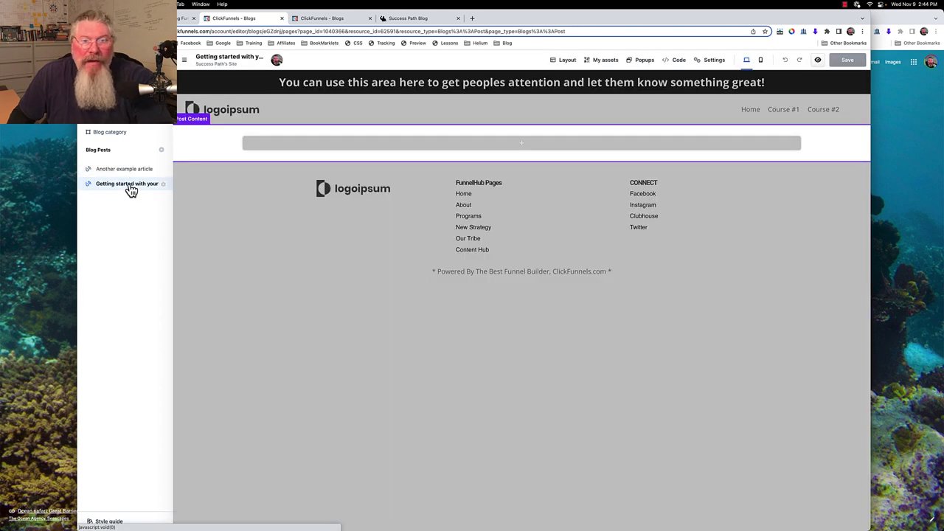
pyautogui.click(133, 171)
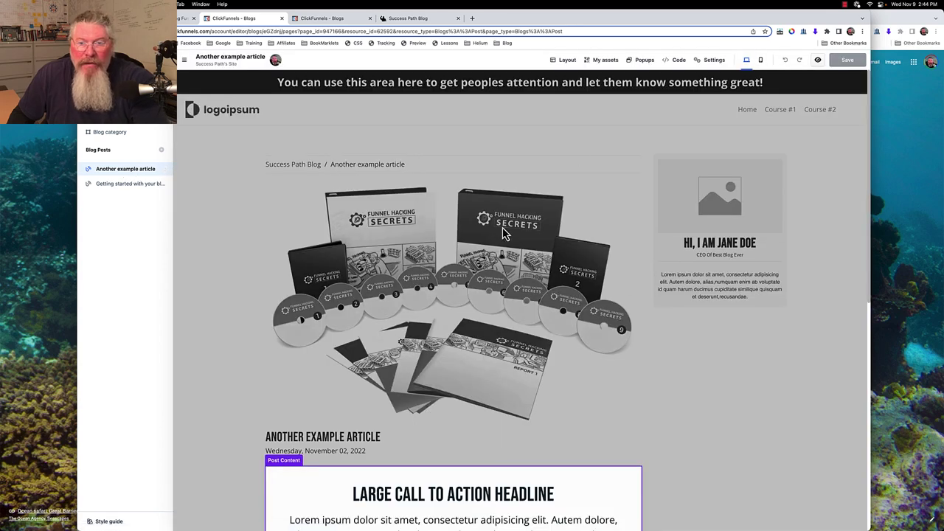
pyautogui.scroll(-5, 647, 214)
pyautogui.scroll(3, 647, 219)
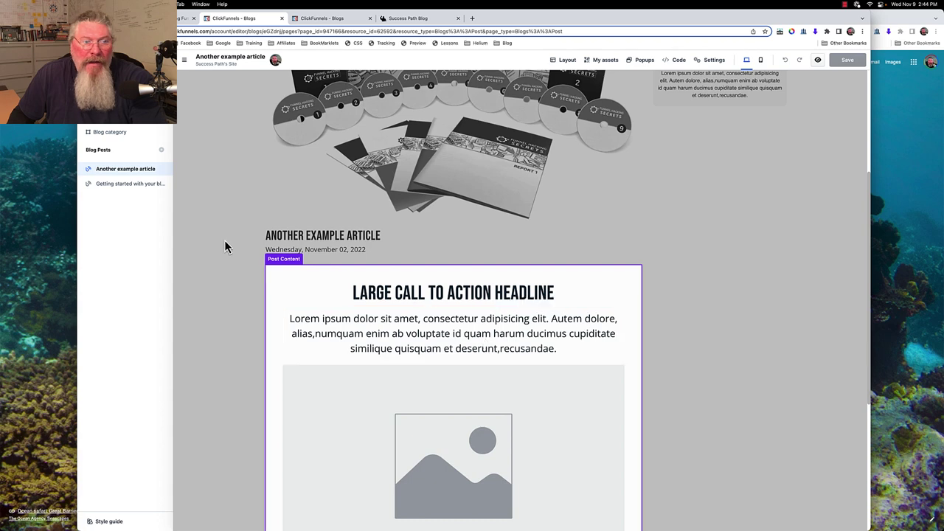
pyautogui.click(130, 186)
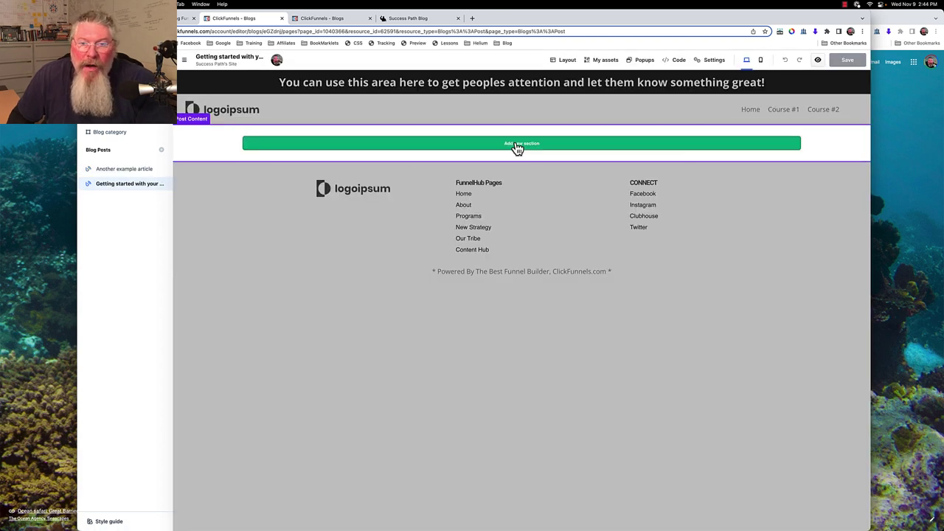
# - Add a blank Full Page section containing a 3 Columns row to the post
pyautogui.click(517, 147)
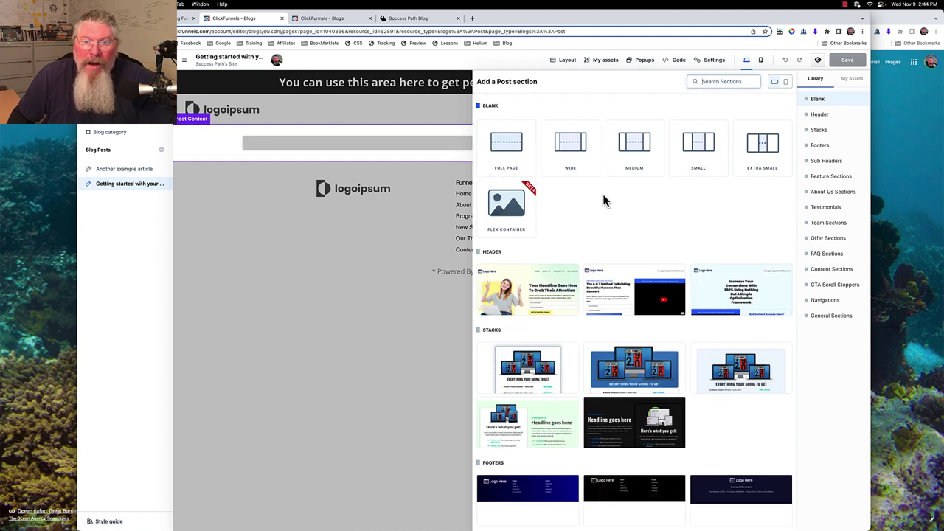
pyautogui.click(506, 144)
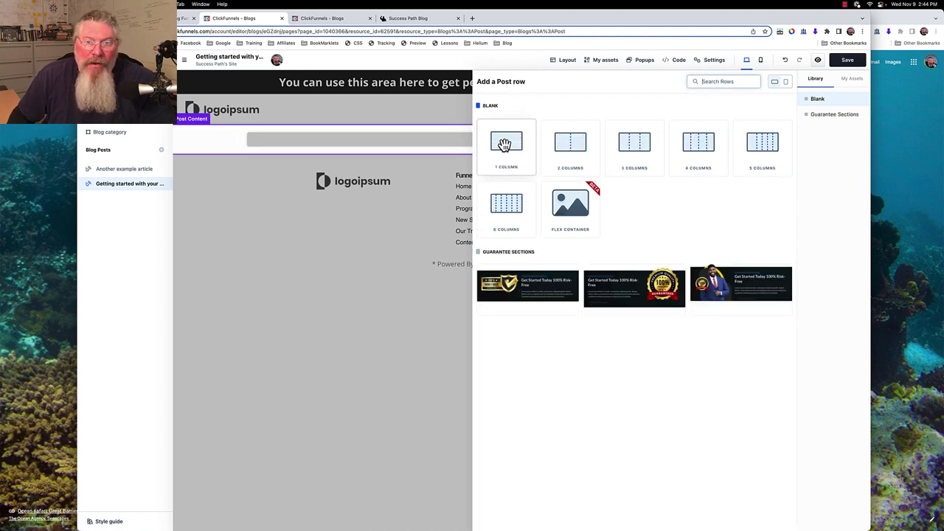
pyautogui.click(637, 151)
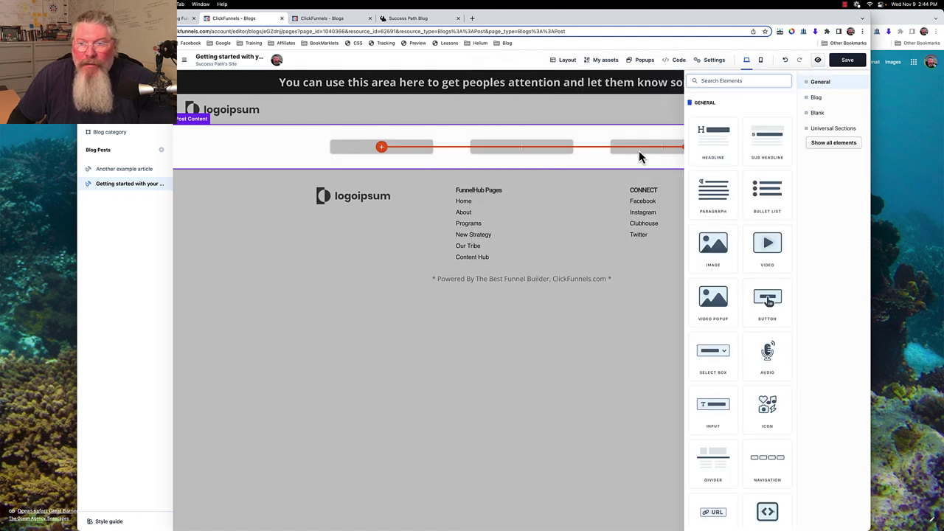
# - Put a Headline and a Paragraph element in the row's first column
pyautogui.click(696, 147)
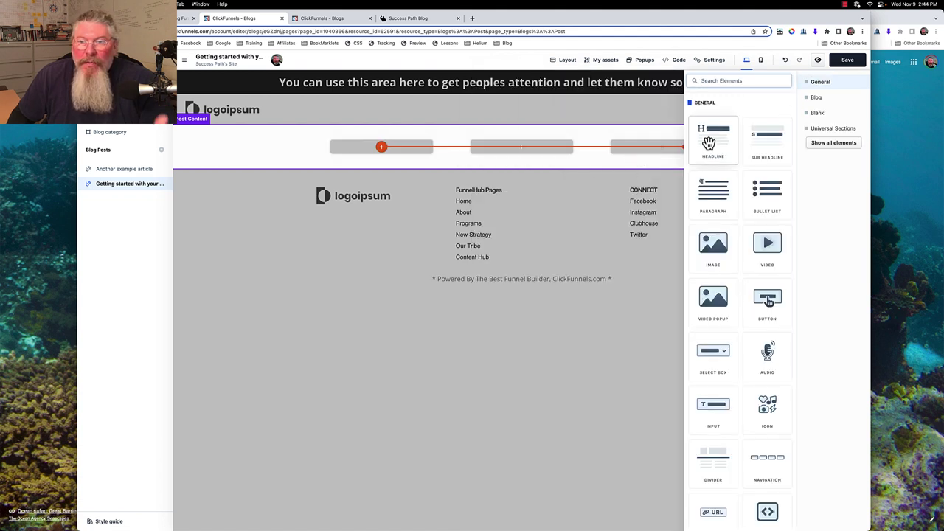
pyautogui.click(714, 189)
pyautogui.click(564, 209)
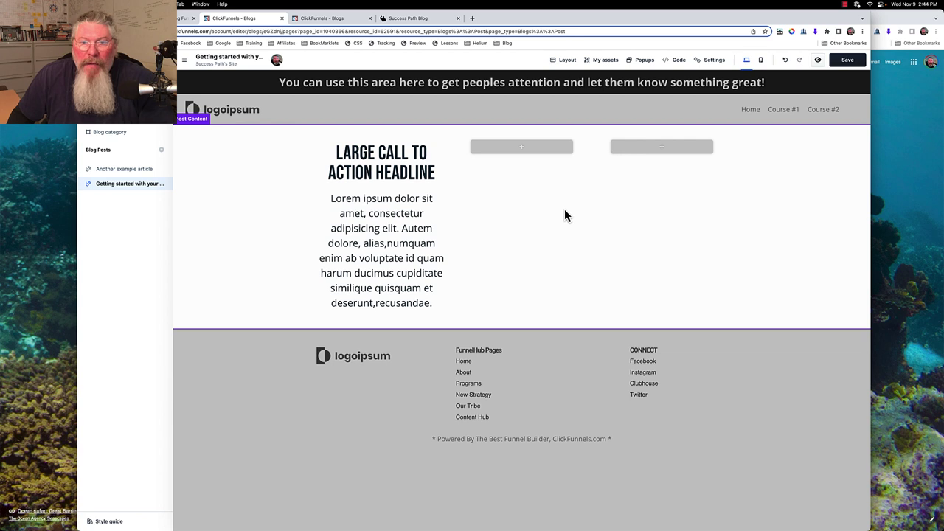
pyautogui.moveTo(520, 324)
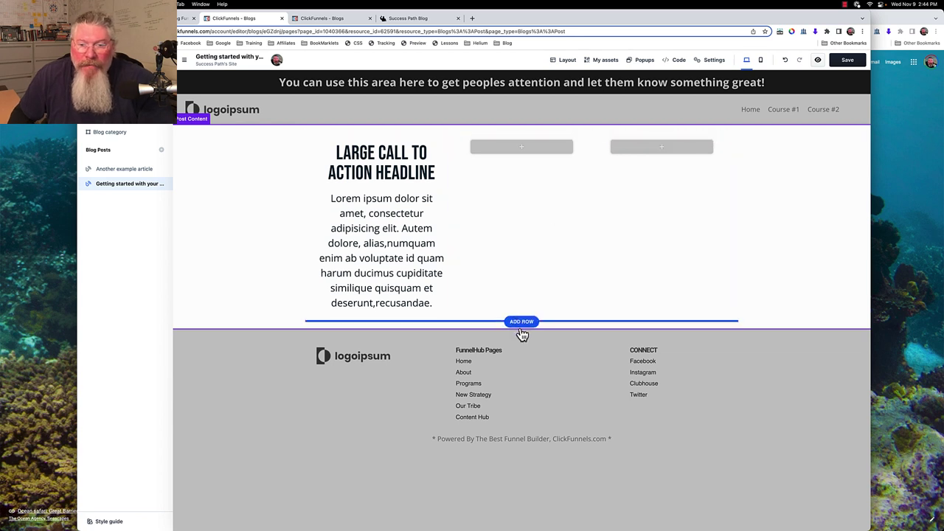
pyautogui.click(522, 329)
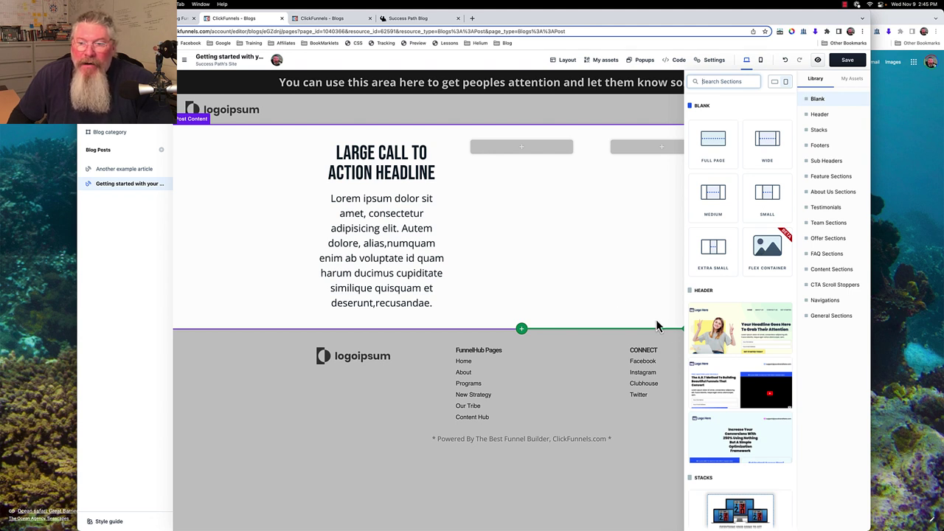
# - Insert the first Feature Sections layout (Build Funnels hero) and delete the old call-to-action section
pyautogui.scroll(-3, 732, 271)
pyautogui.scroll(-10, 734, 273)
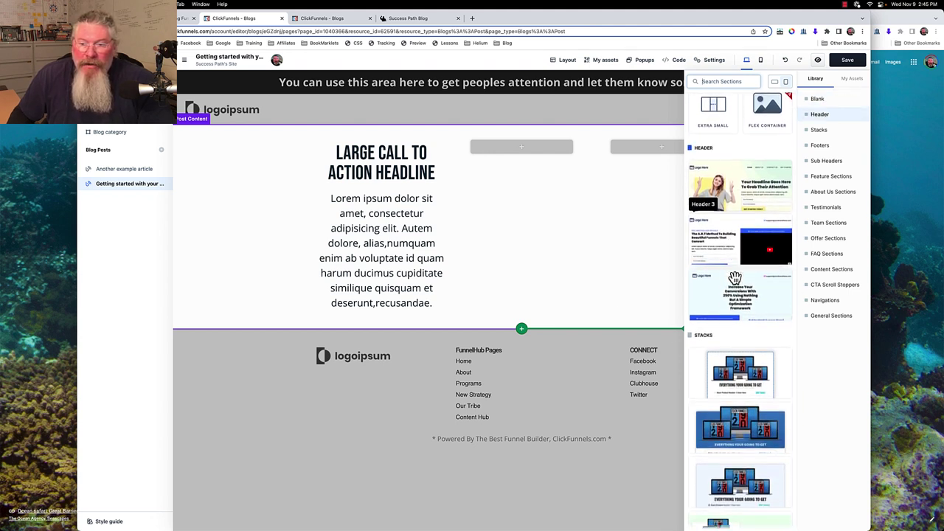
pyautogui.scroll(-10, 734, 277)
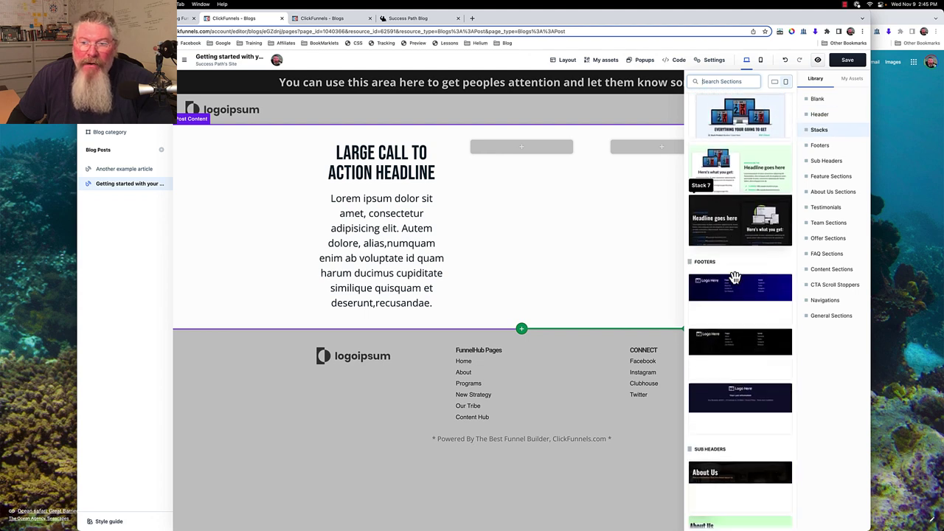
pyautogui.scroll(-8, 734, 278)
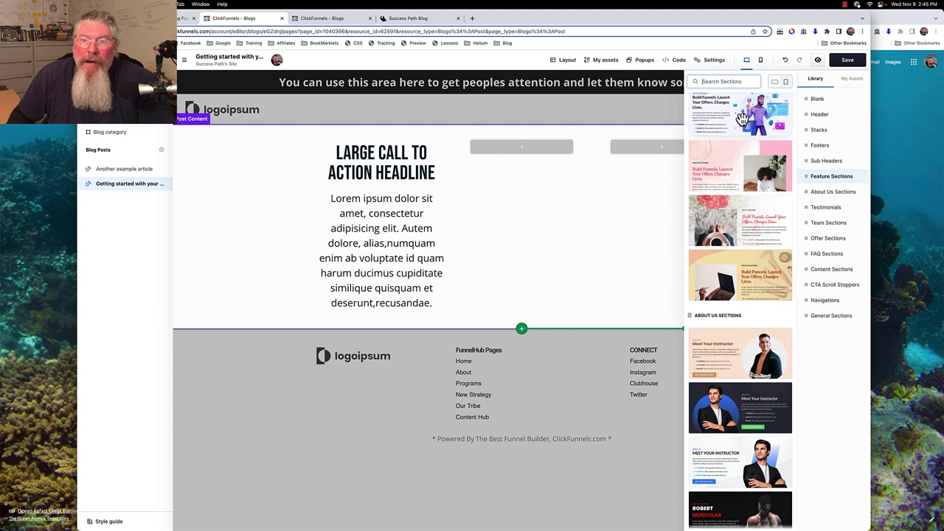
pyautogui.click(741, 118)
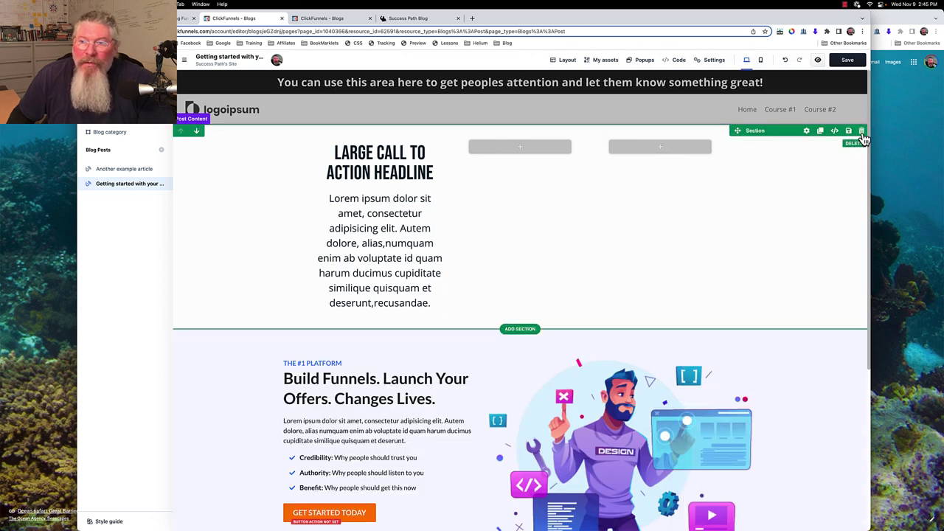
pyautogui.click(861, 131)
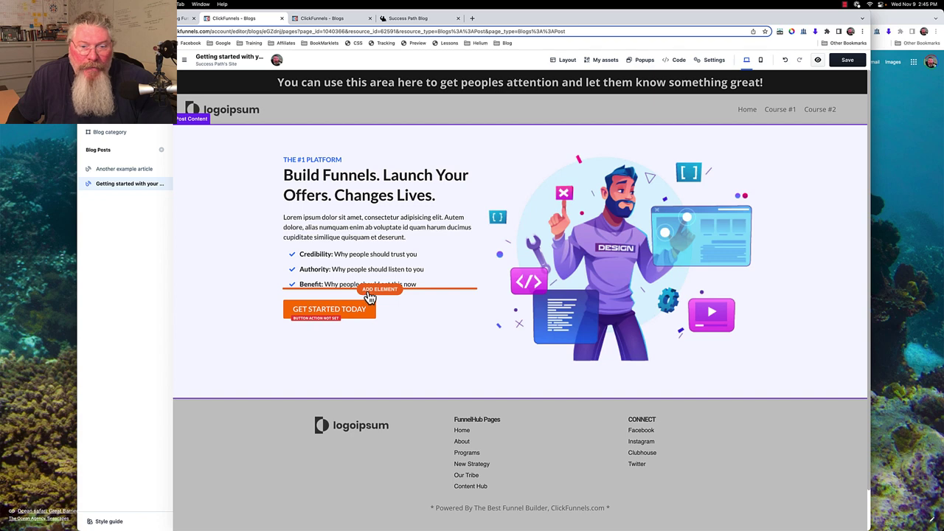
# - Insert an Input field below the bullet list in the Build Funnels section
pyautogui.click(372, 290)
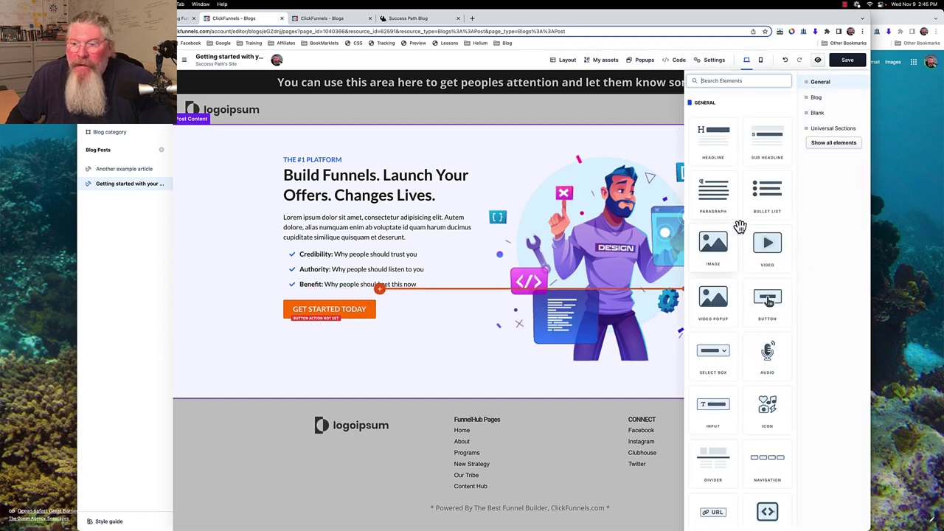
pyautogui.scroll(-3, 737, 250)
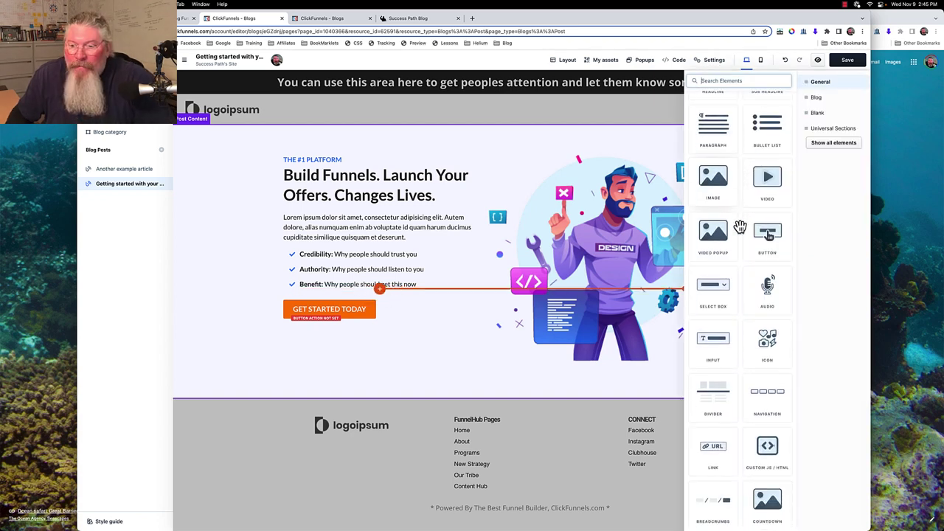
pyautogui.click(709, 328)
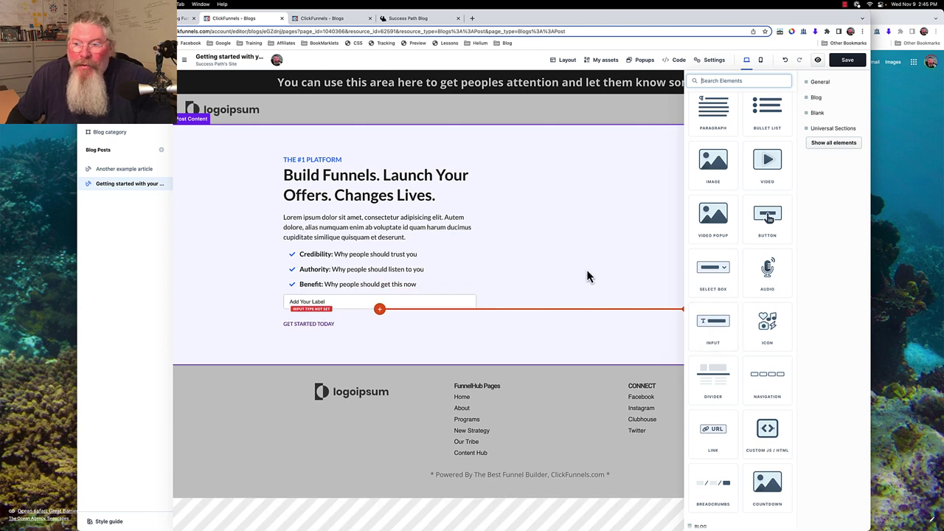
# - Add a Checkout form from the Order elements, then delete both the Input and Checkout elements
pyautogui.scroll(-1, 736, 221)
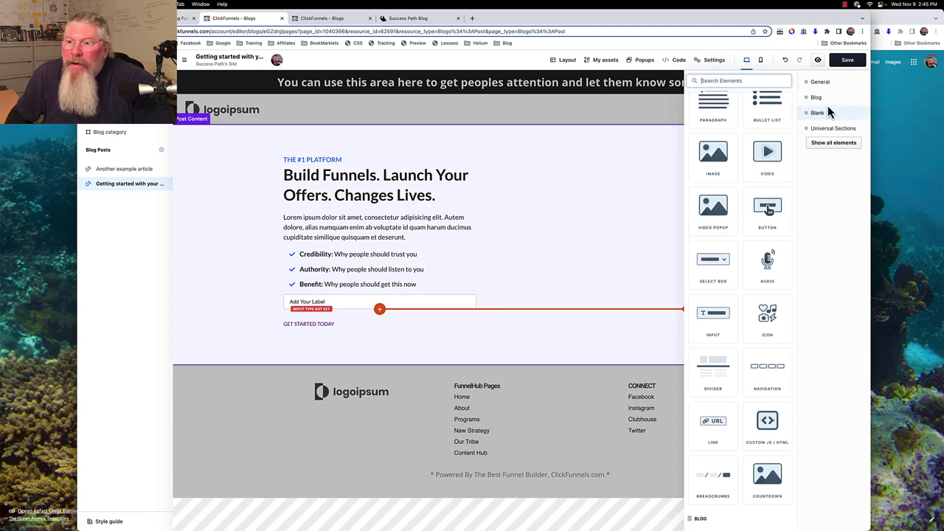
pyautogui.click(830, 144)
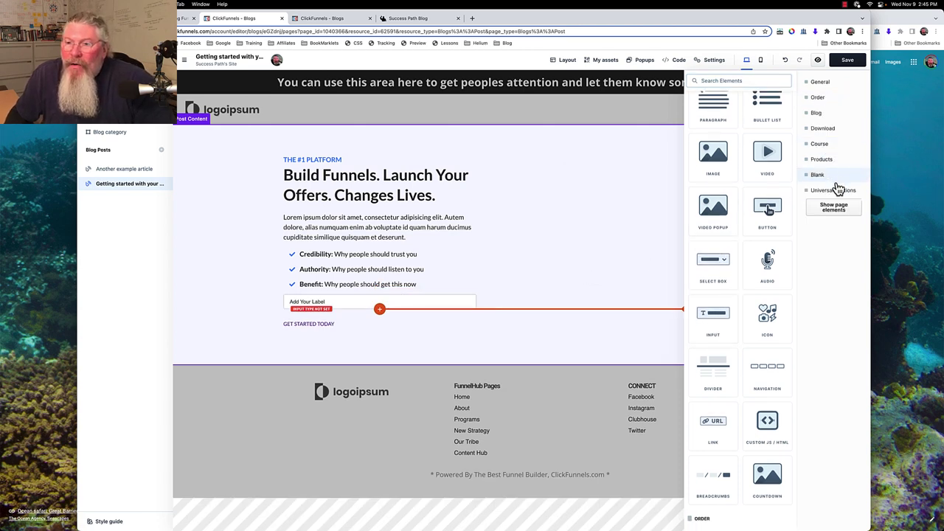
pyautogui.click(818, 101)
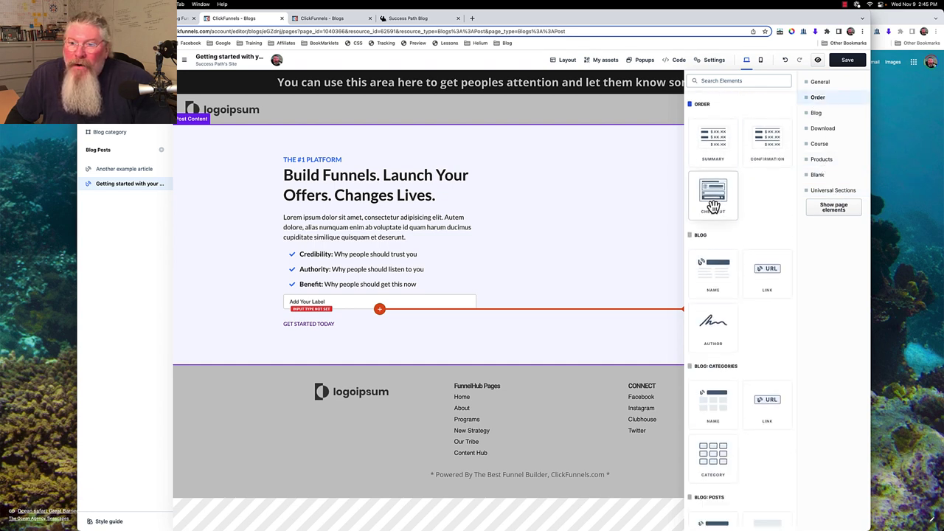
pyautogui.click(715, 204)
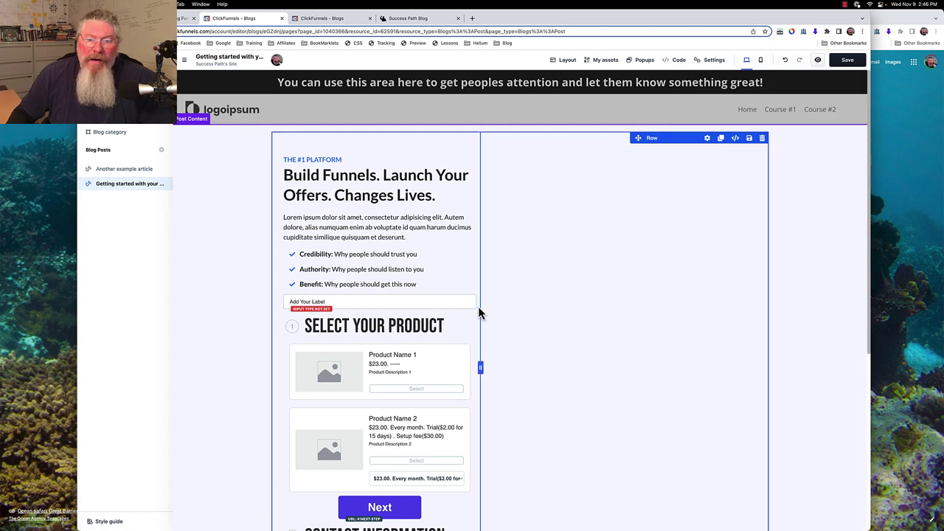
pyautogui.scroll(-5, 457, 324)
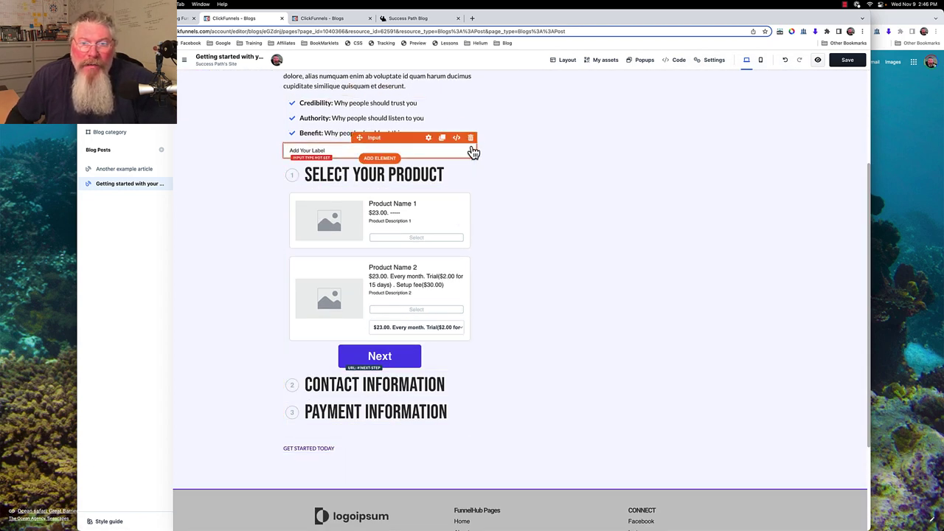
pyautogui.click(471, 138)
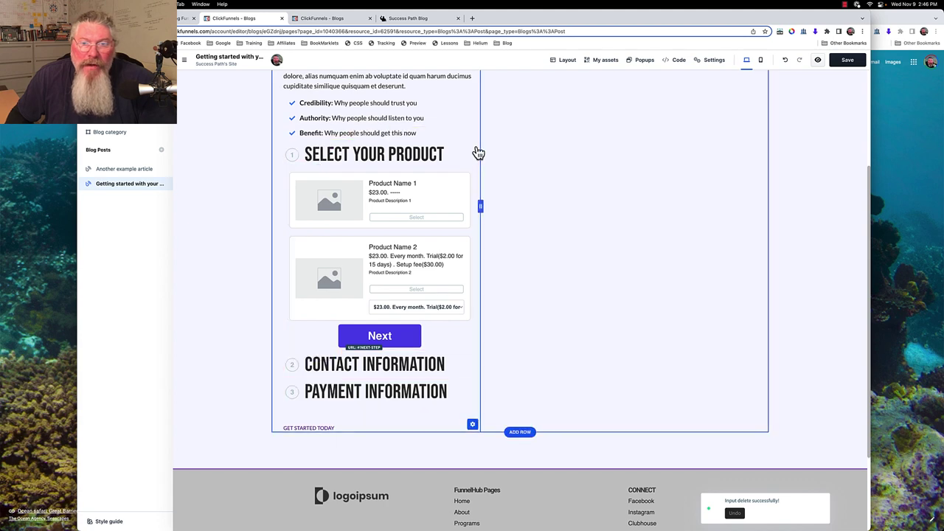
pyautogui.click(471, 133)
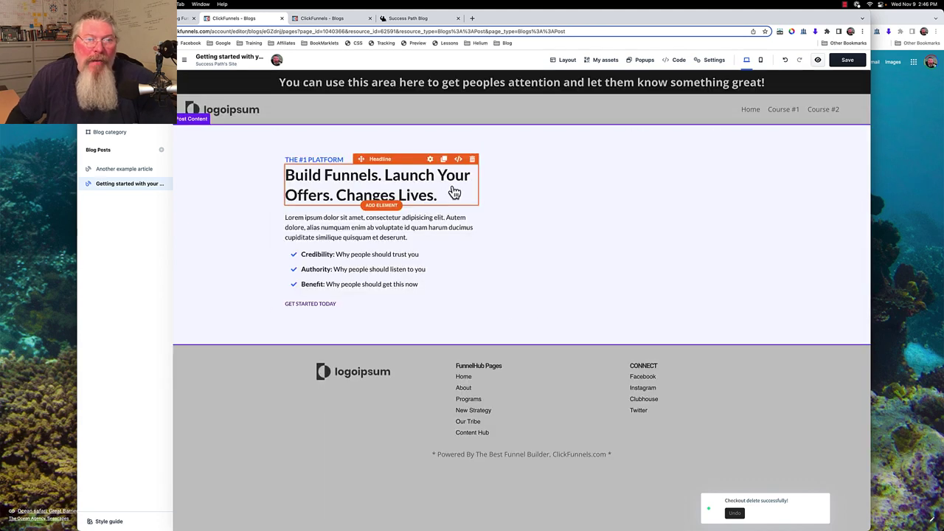